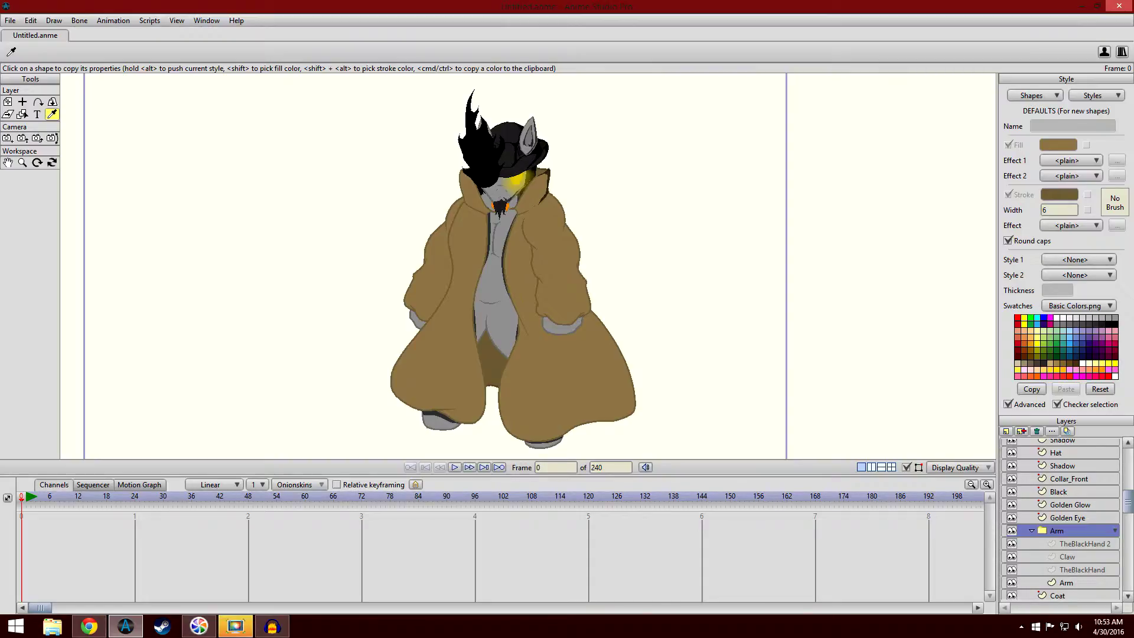
- Scrub back and forth through the first few frames to examine how the arm on the coat moves
scroll(528, 266, "up", 3)
left_click_drag(528, 266, 507, 250)
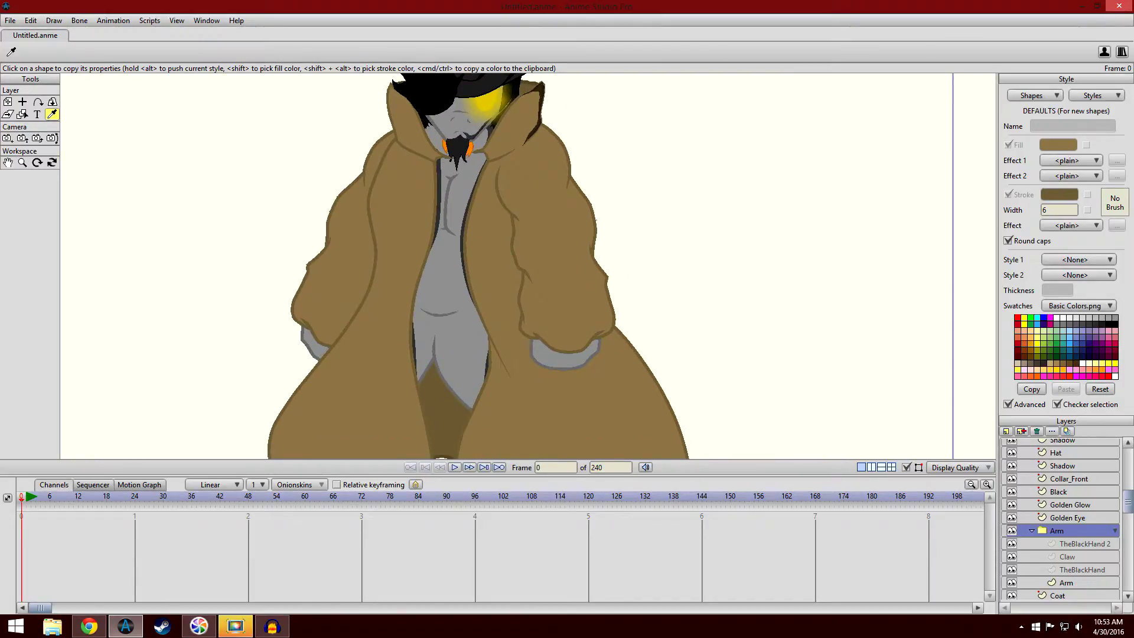
left_click_drag(528, 266, 487, 267)
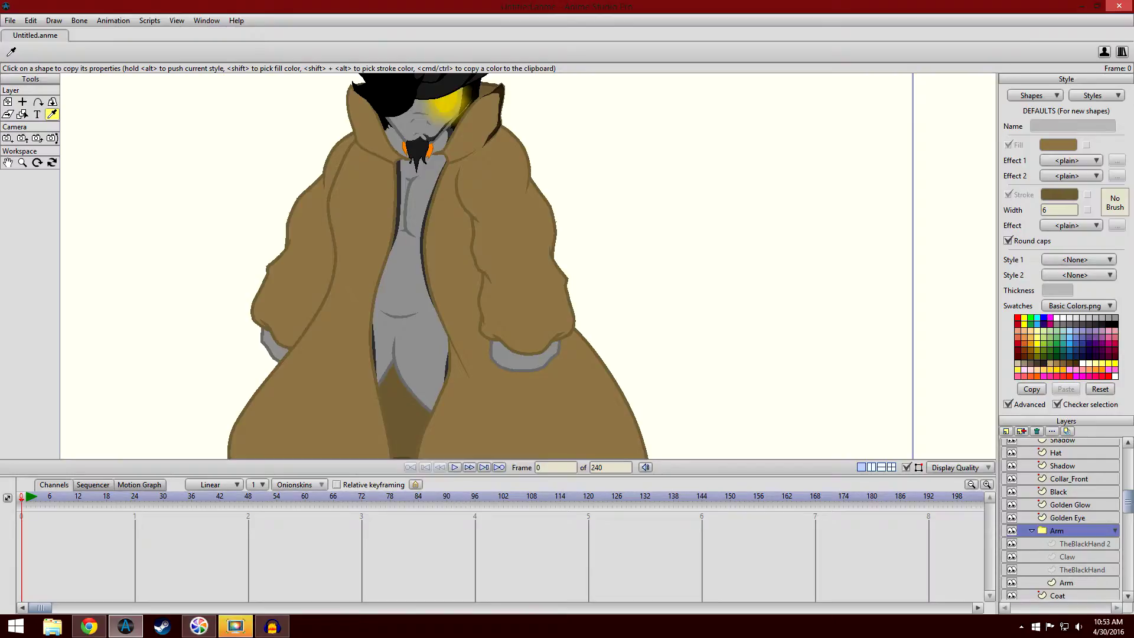
left_click_drag(21, 497, 64, 496)
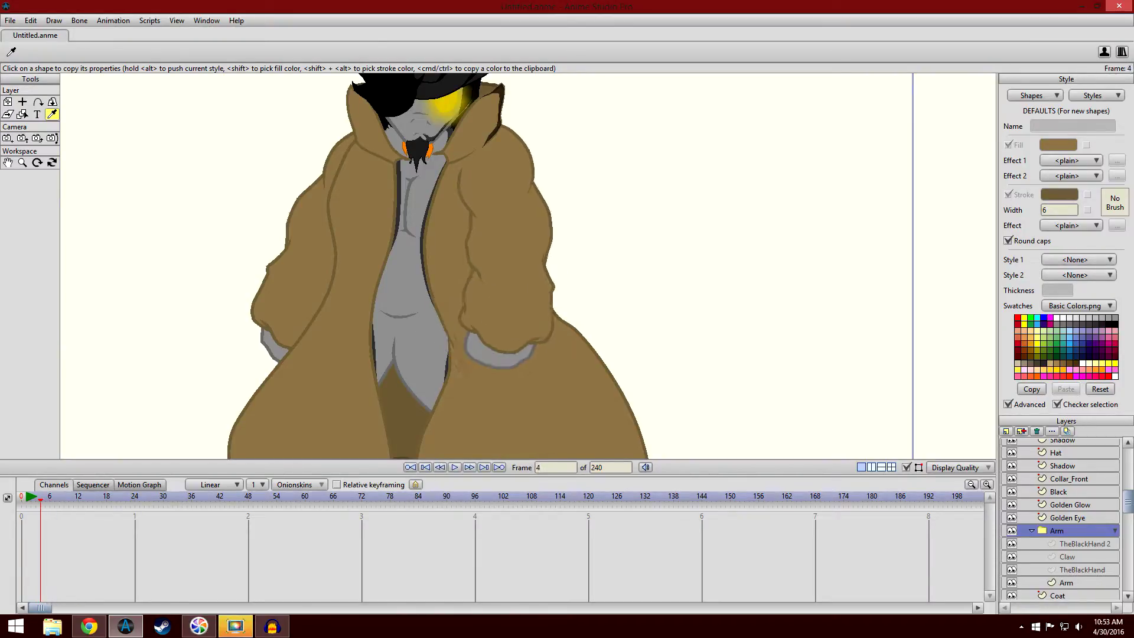
left_click_drag(45, 496, 35, 497)
scroll(529, 265, "down", 3)
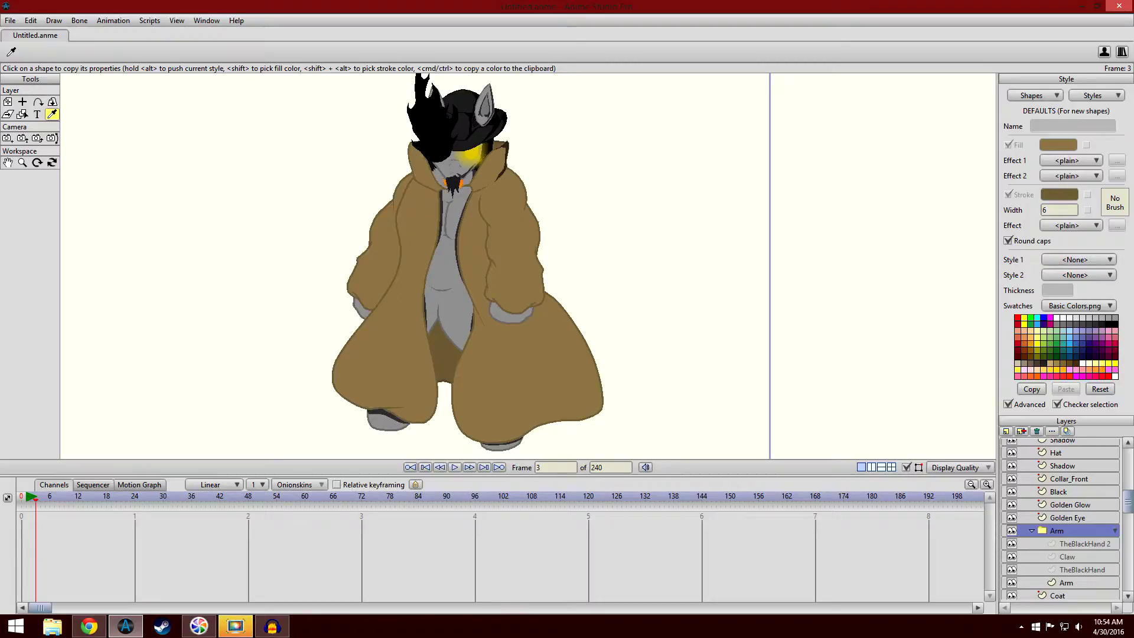
left_click_drag(529, 266, 529, 282)
scroll(529, 265, "up", 2)
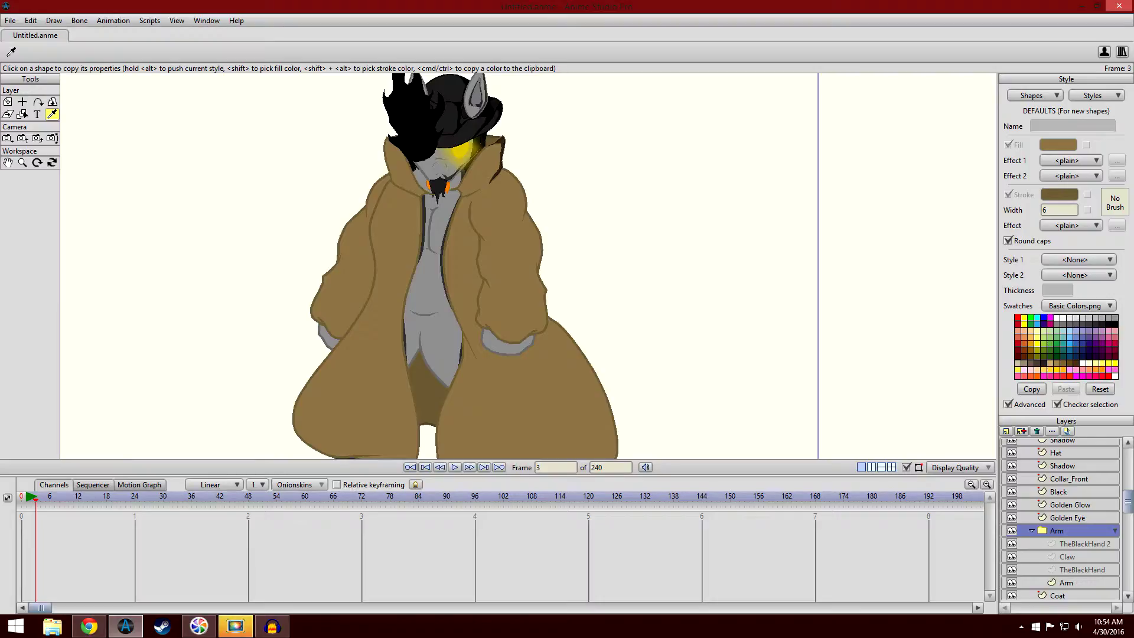
mouse_move(35, 497)
left_mouse_down()
mouse_move(73, 497)
mouse_move(55, 497)
left_mouse_up()
key("ctrl+Left")
key("ctrl+Left")
key("ctrl+Left")
key("ctrl+Left")
scroll(528, 265, "down", 3)
scroll(528, 265, "up", 5)
left_click_drag(528, 266, 517, 255)
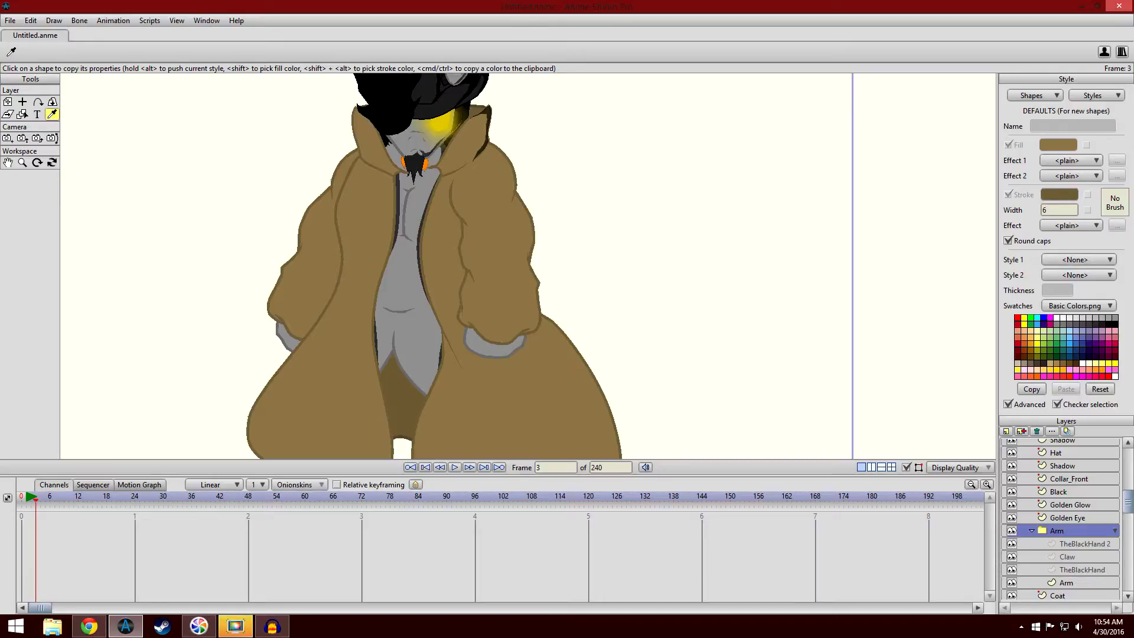
- Go through frames 3 to 9 one at a time and return to frame 5 to examine the arm's swing
key("Right")
key("Right")
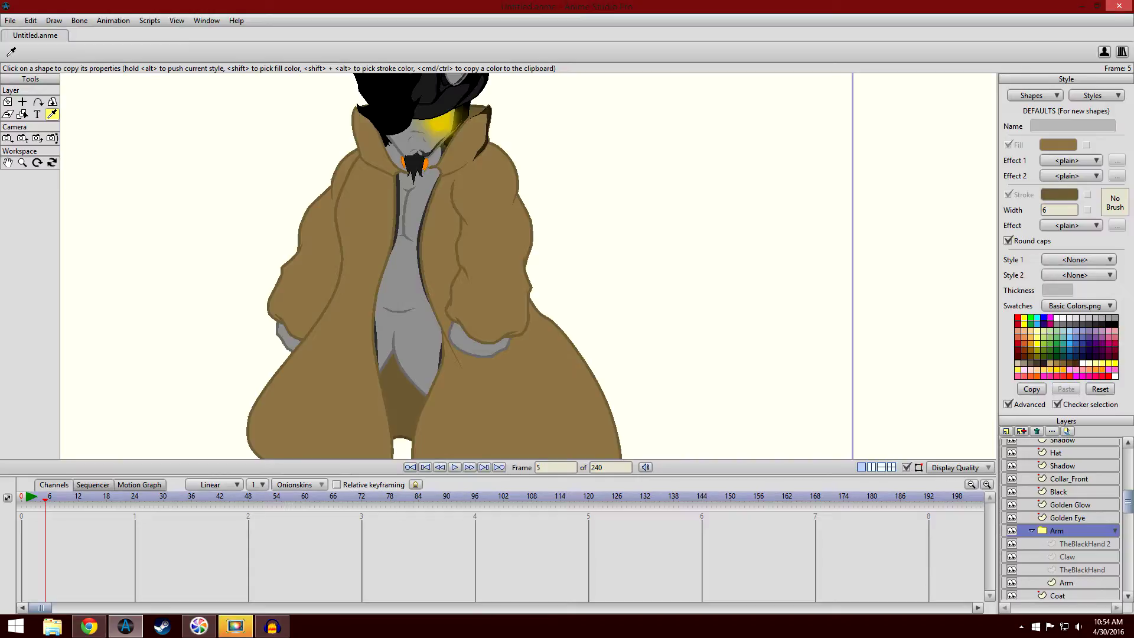
key("Right")
key("Right")
key("Right")
key("Right")
key("Left")
key("Left")
key("Left")
key("Left")
scroll(1066, 544, "down", 2)
- Select the Arm layer inside the Arm group and examine its drawing and keyframes around frames 1 to 7
left_click(1066, 545)
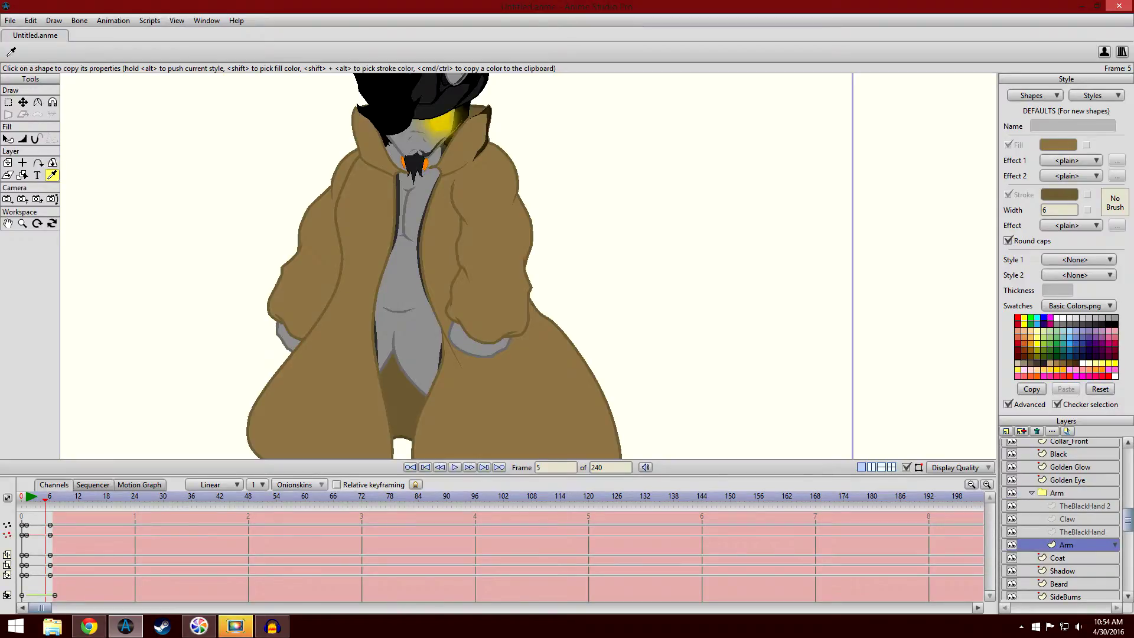
key("Left")
key("Left")
key("Left")
key("Left")
key("Right")
key("Right")
key("Right")
key("Right")
key("Right")
key("ctrl+Right")
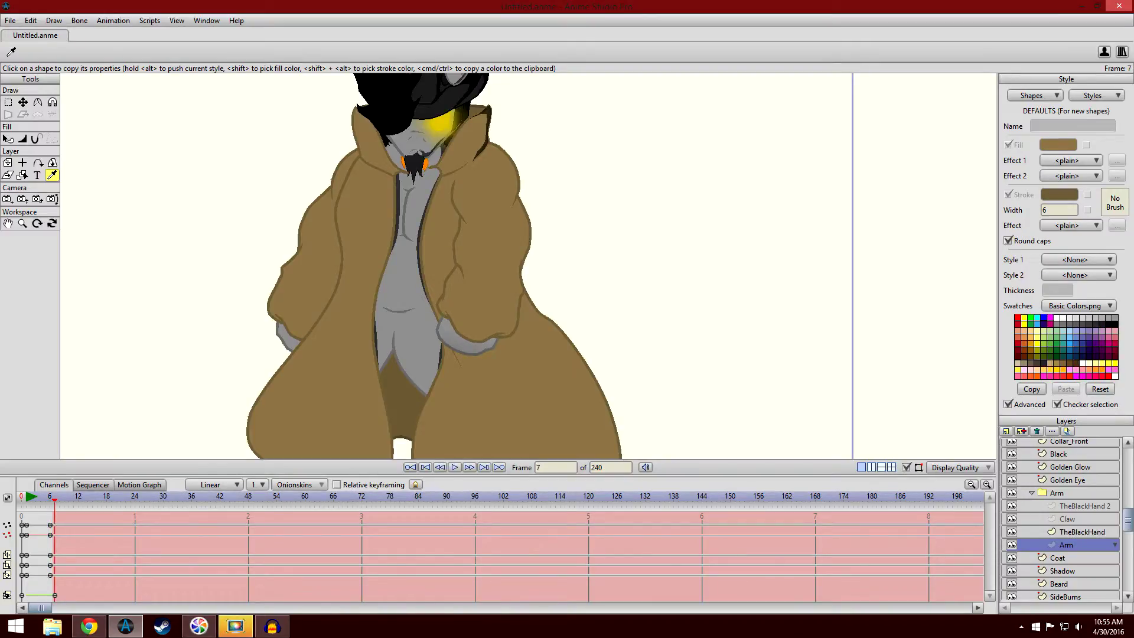
- Select the TheBlackHand layer and compare its frames up to 7 to examine where it takes over from the Arm layer
left_click(1082, 532)
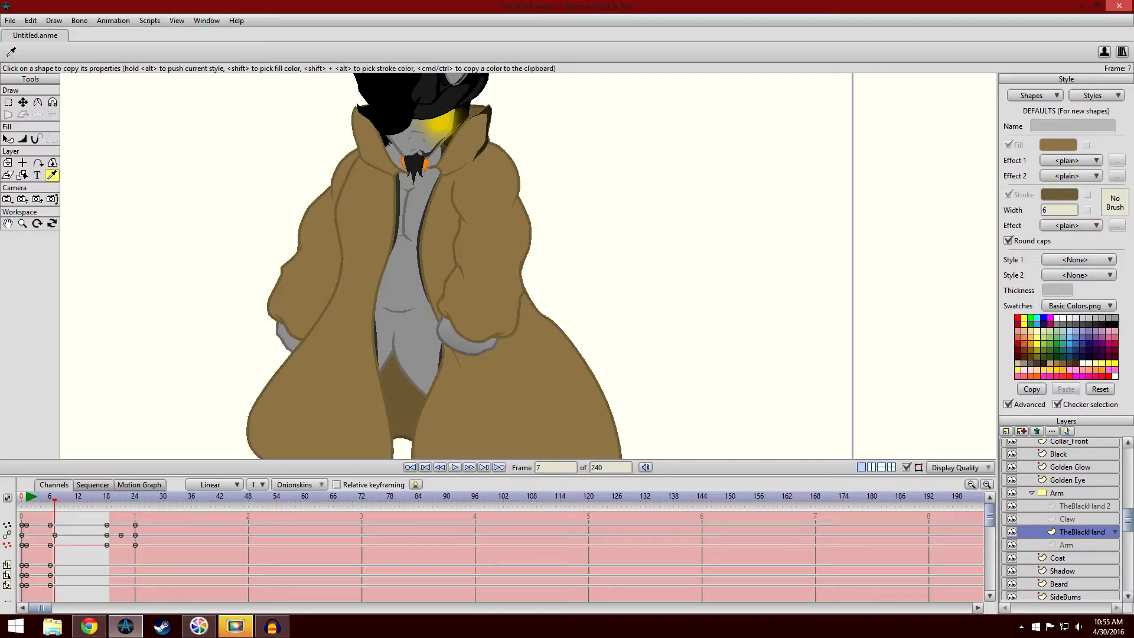
key("Left")
key("Left")
key("Left")
key("Left")
key("Left")
key("Left")
key("Left")
key("Right")
key("Right")
key("Right")
key("Right")
key("Right")
key("Right")
key("Right")
key("ctrl+Left")
key("ctrl+Left")
key("ctrl+Right")
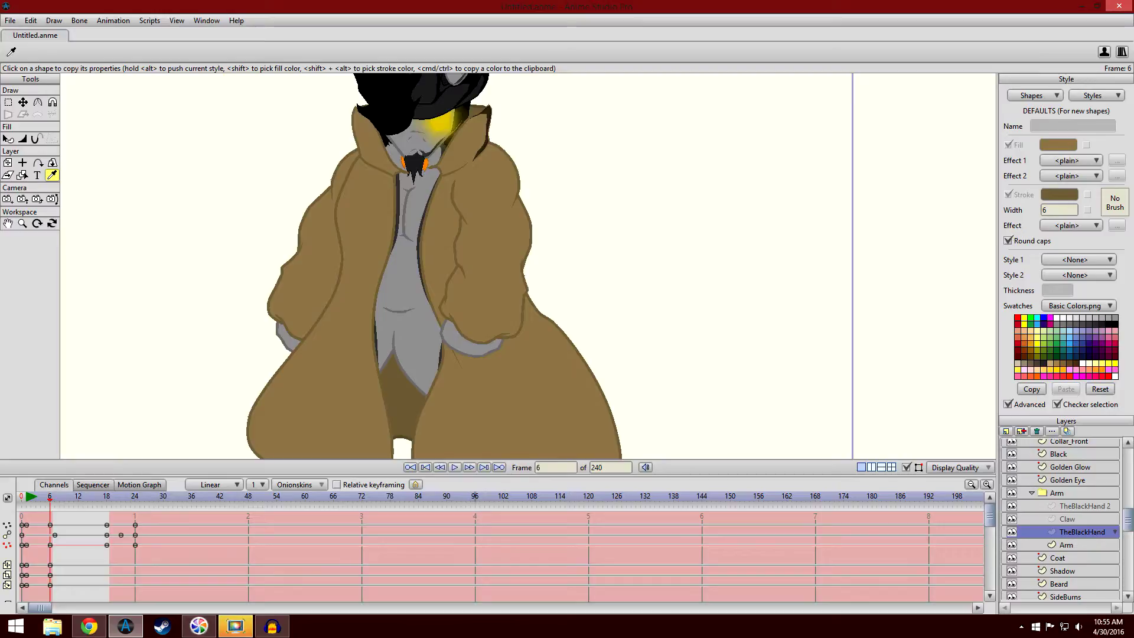
- Select the grey hand's shape on frame 6 and on frame 0 to inspect its gradient line
left_click(8, 138)
left_click(469, 347)
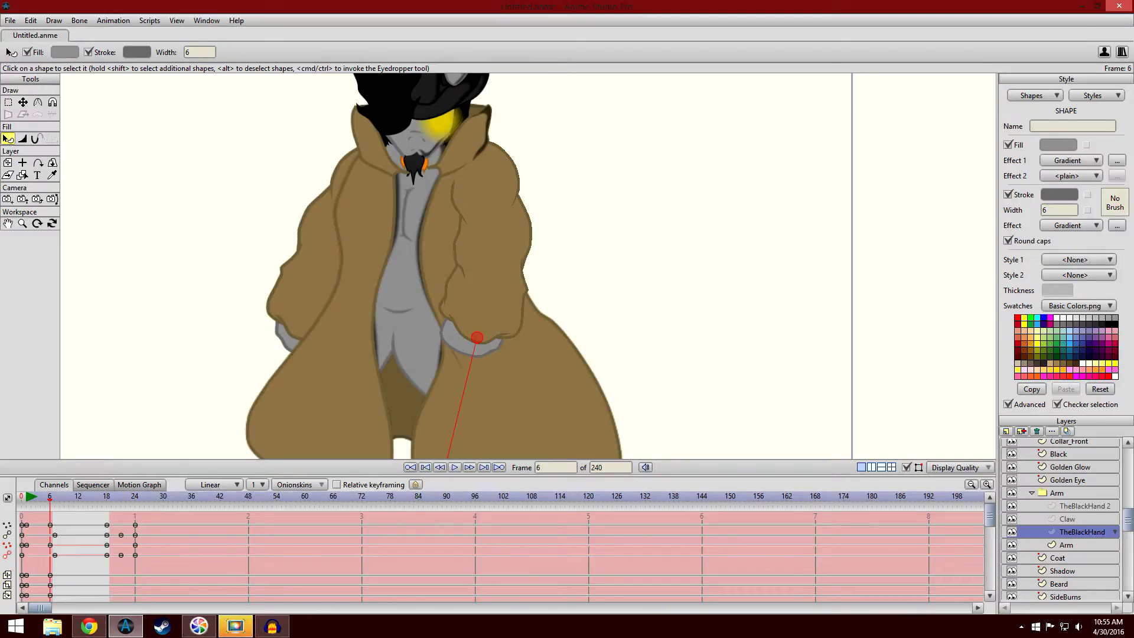
left_click(21, 497)
left_click(509, 307)
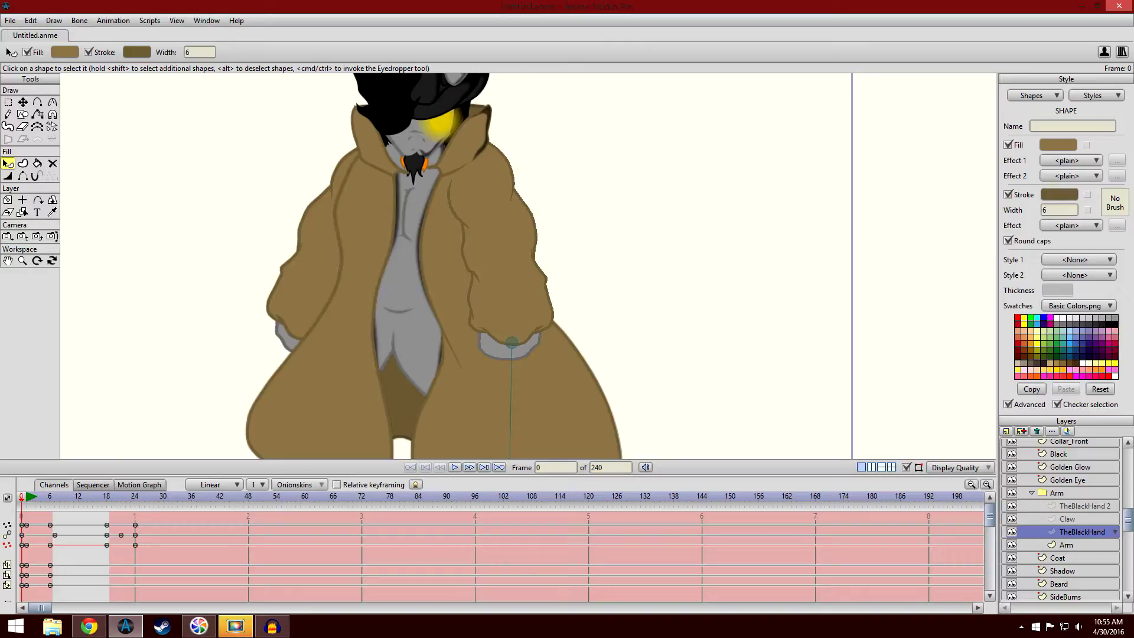
left_click(509, 352)
left_click_drag(509, 352, 503, 215)
scroll(504, 215, "up", 8)
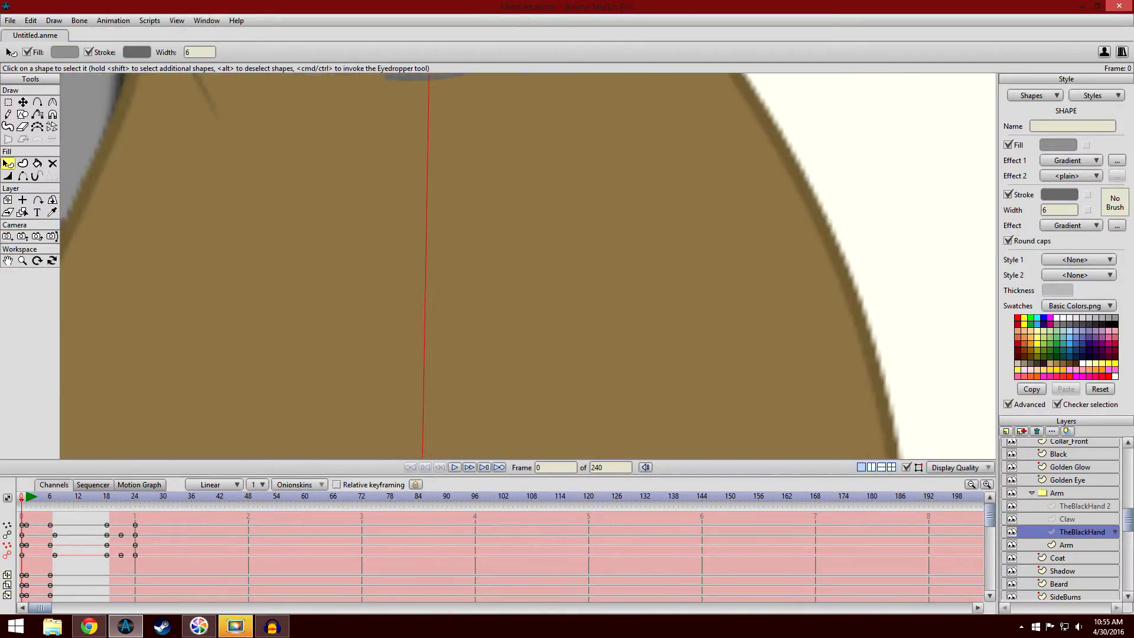
left_click_drag(499, 142, 516, 431)
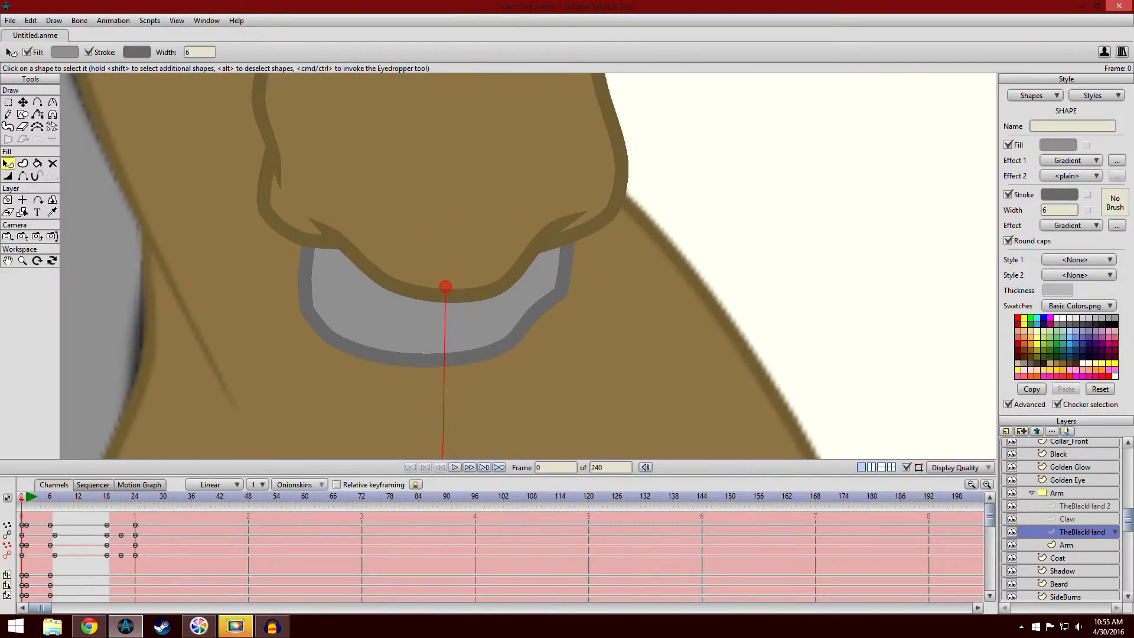
- Deselect the hand's shape and compare the placement of its gradient line on frames 0, 6 and 7
scroll(514, 273, "down", 3)
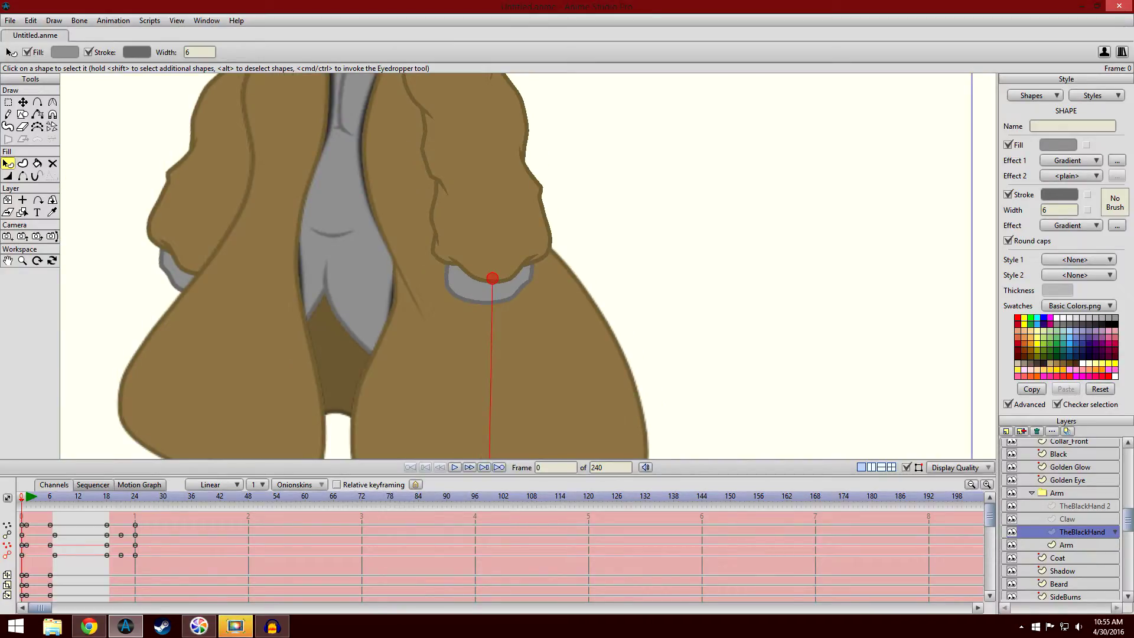
scroll(528, 266, "down", 2)
key("Return")
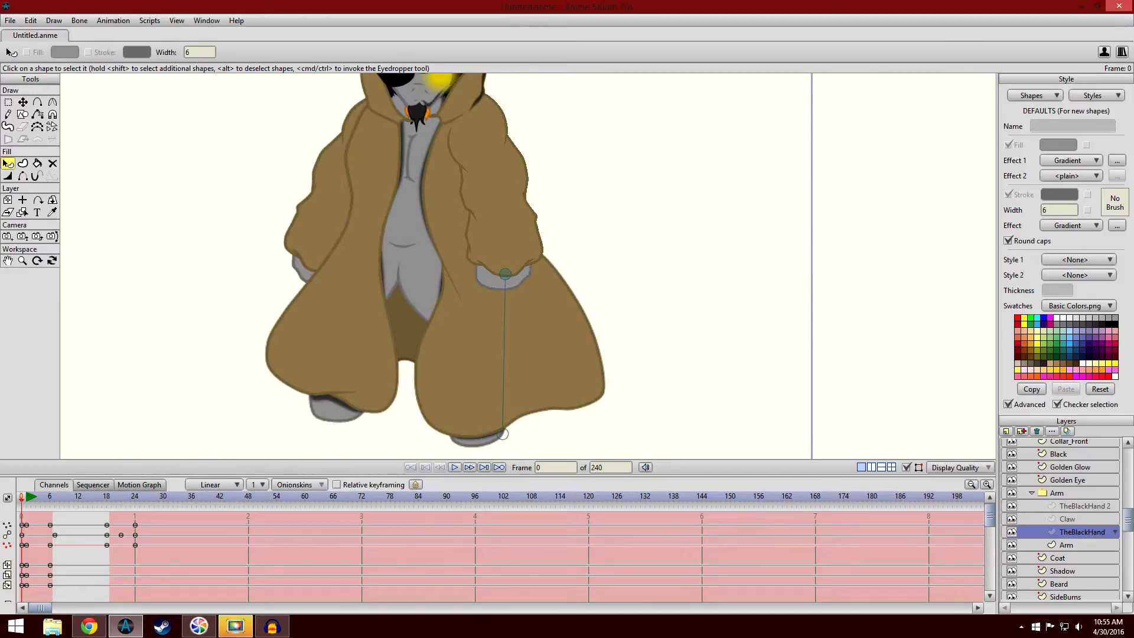
scroll(503, 435, "up", 2)
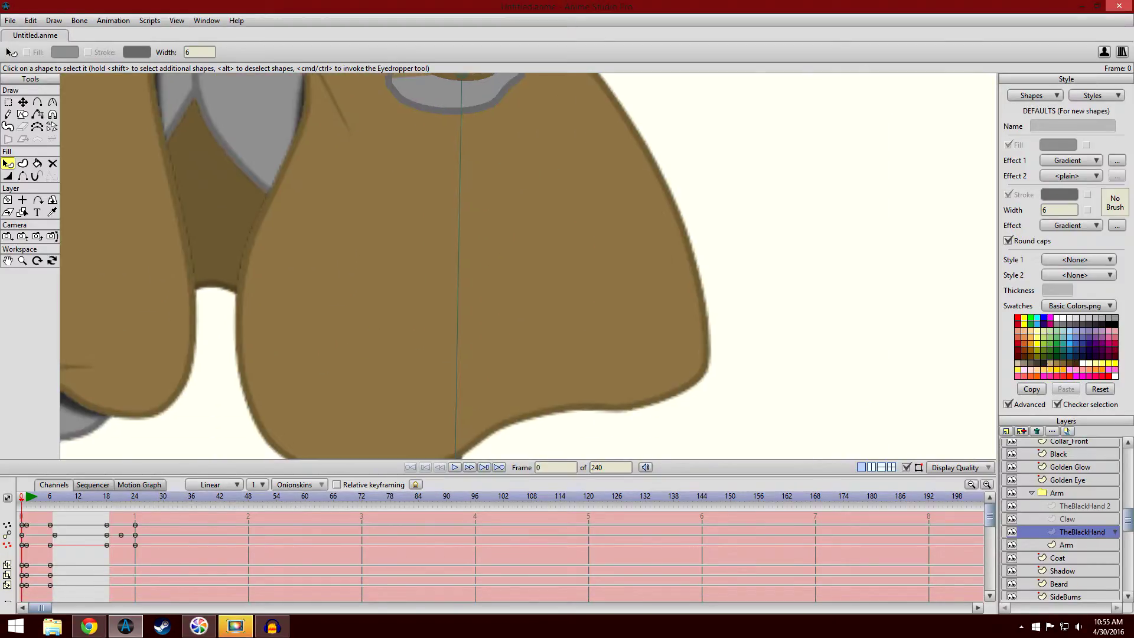
scroll(491, 370, "down", 1)
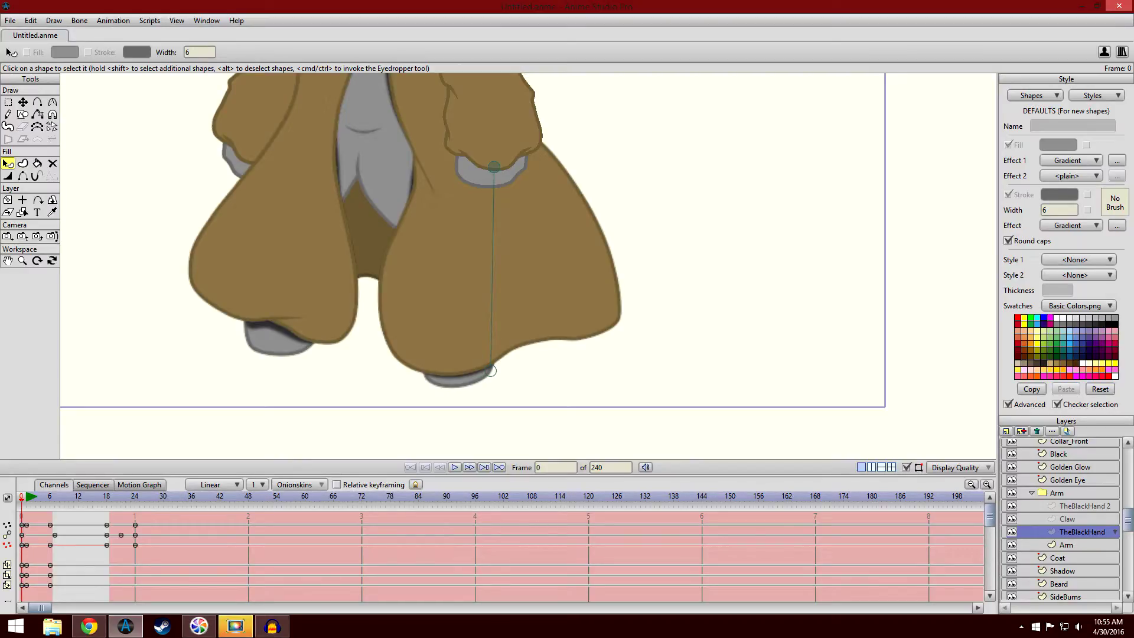
left_click_drag(22, 497, 50, 496)
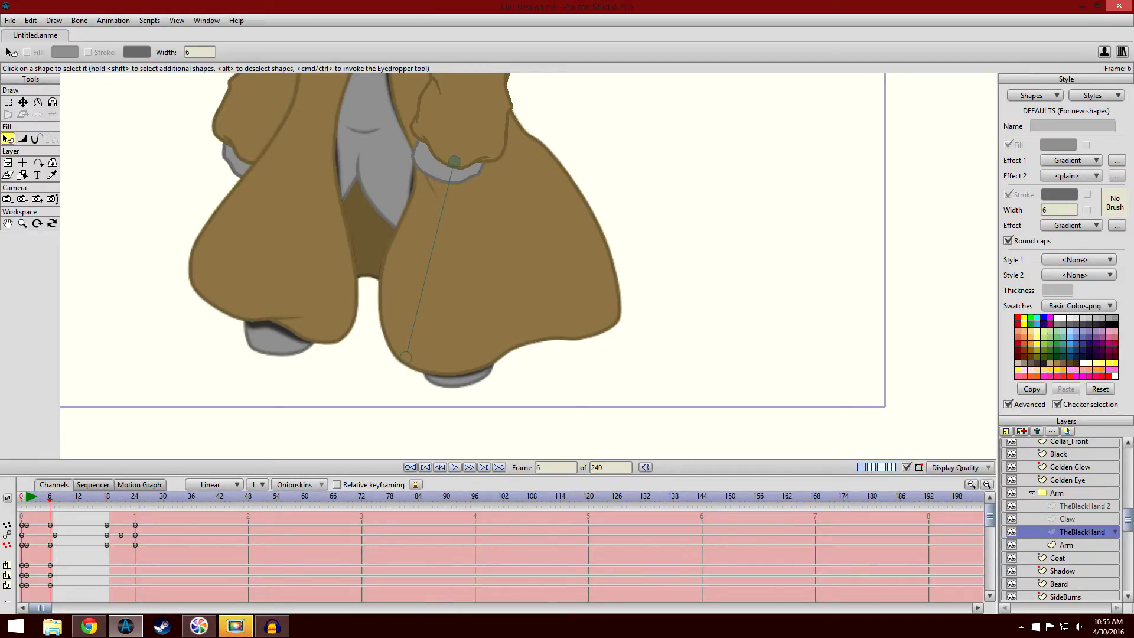
key("alt+Right")
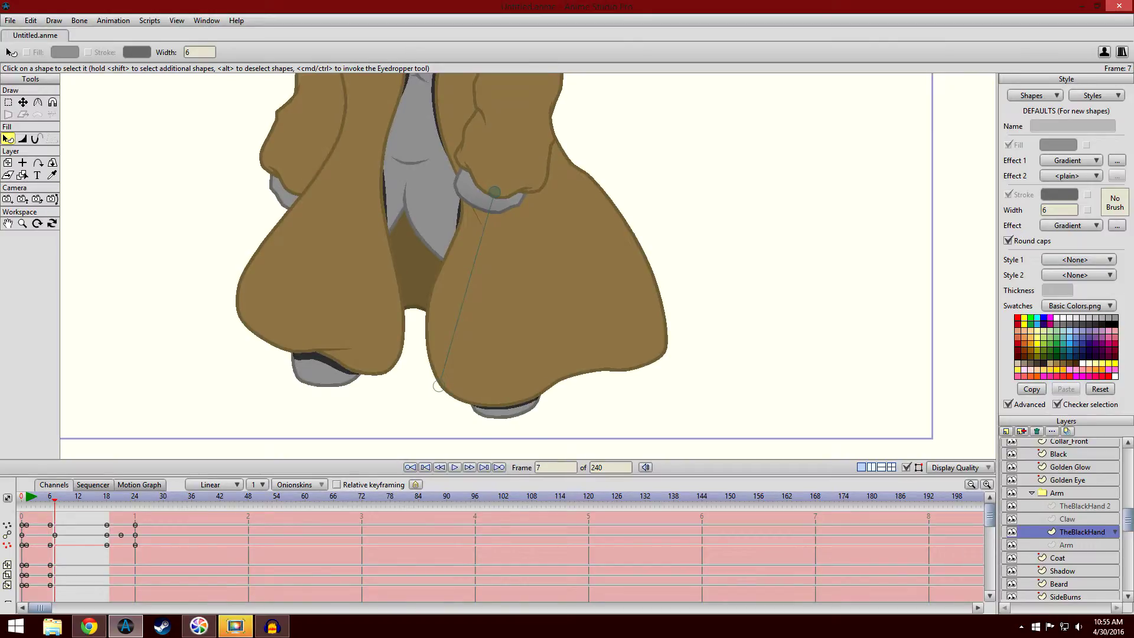
left_click_drag(494, 224, 457, 274)
- Advance frame by frame from frame 7 to frame 18 to examine how the hand's gradient and colour change
key("Right")
key("Right")
key("Right")
key("Right")
key("Right")
key("Right")
key("Left")
key("Left")
key("Left")
key("Left")
key("Left")
key("alt+Right")
key("alt+Right")
key("alt+Right")
key("alt+Right")
key("alt+Right")
key("alt+Right")
key("alt+Right")
key("alt+Right")
key("alt+Right")
key("alt+Right")
key("Left")
key("Left")
key("Right")
key("Right")
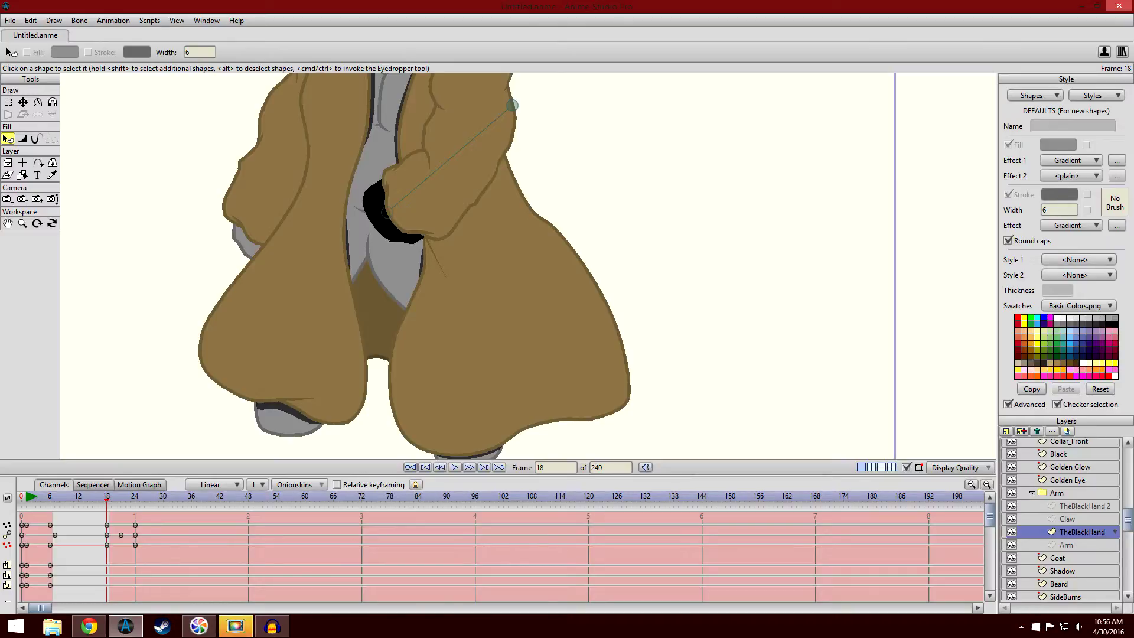
- Switch off the advanced style settings
left_click(1009, 405)
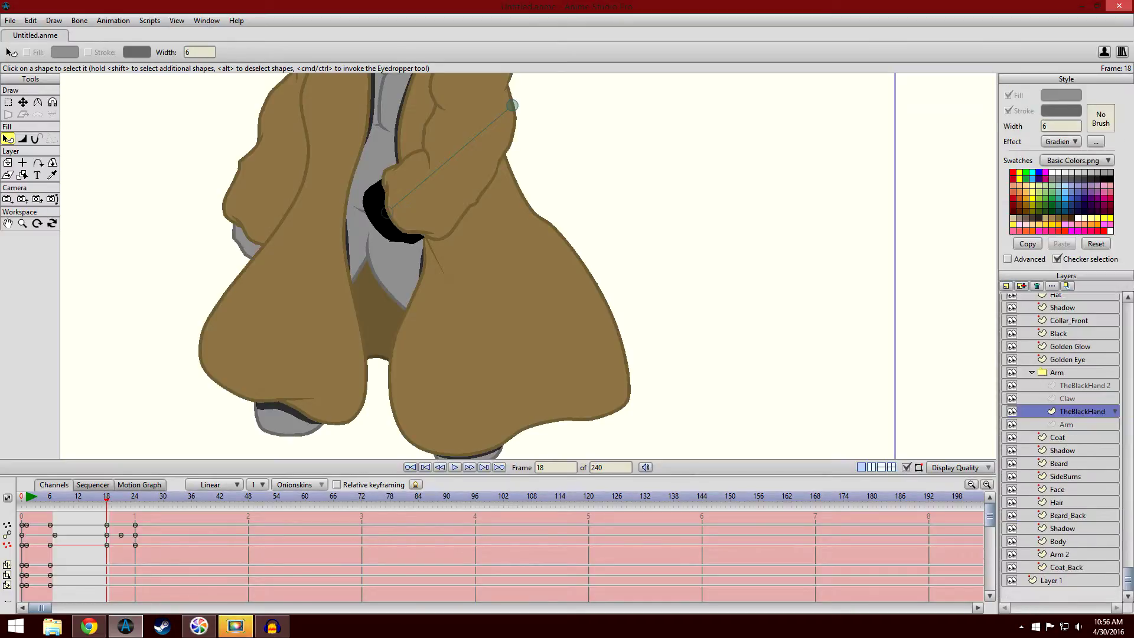
left_click(1008, 259)
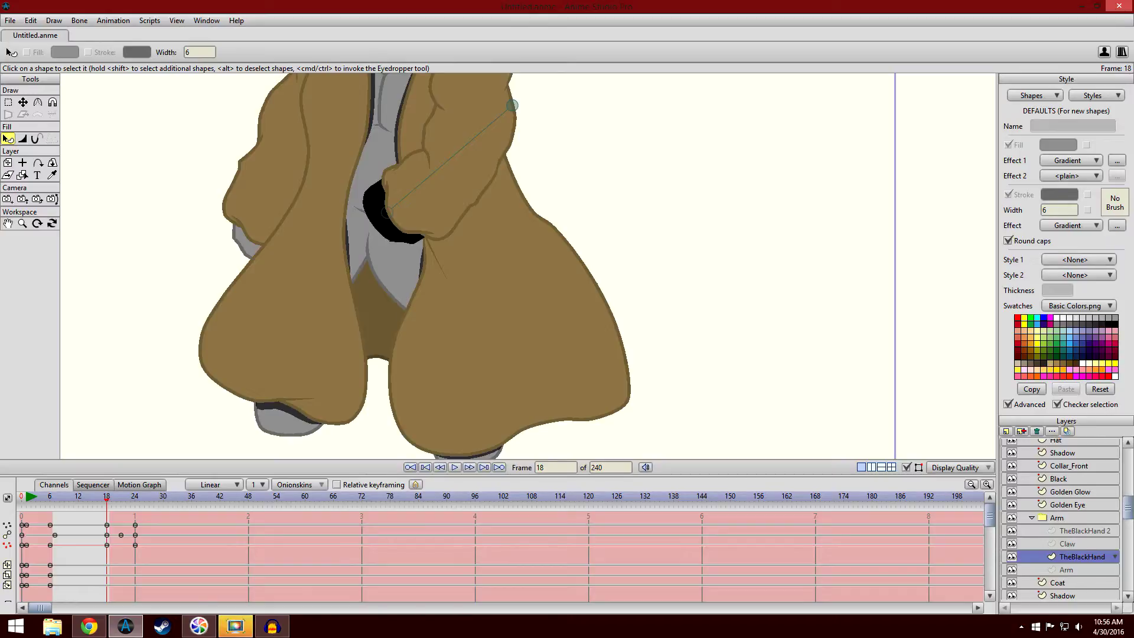
left_click(1009, 404)
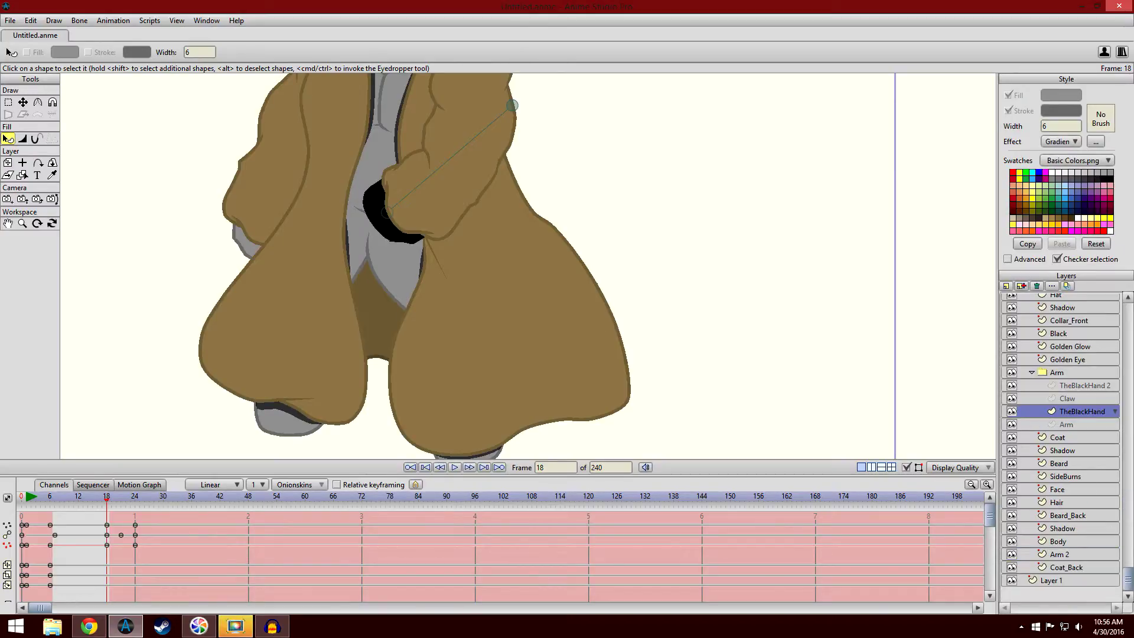
- Open the settings for copying the current frame, review the channels that can be copied, and close them without copying
left_click_drag(472, 237, 528, 333)
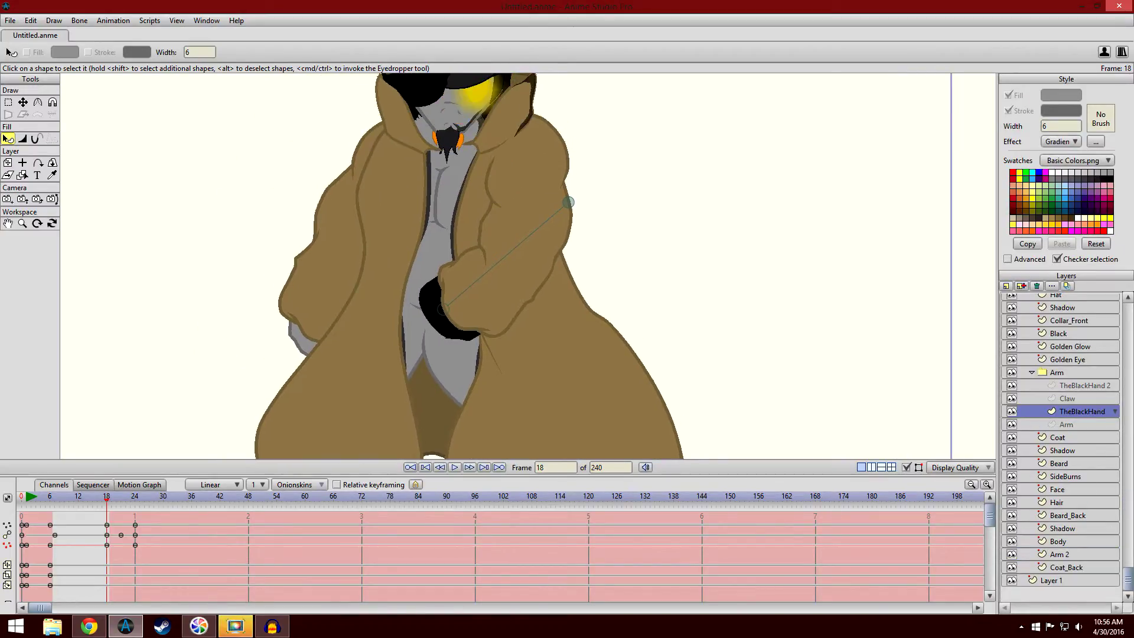
scroll(529, 333, "down", 2)
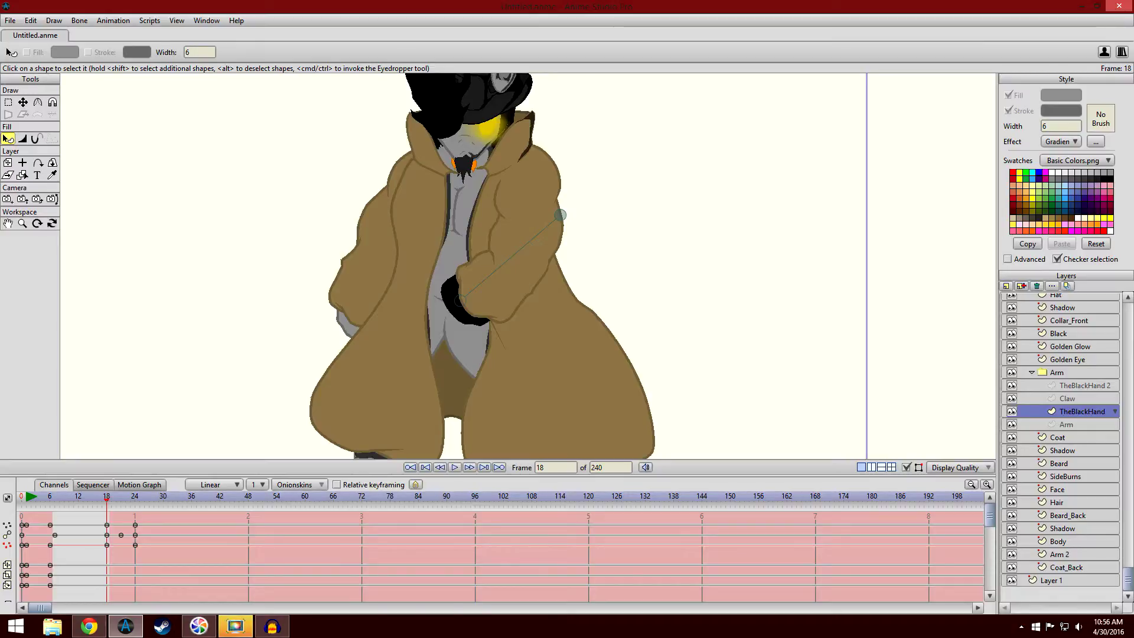
left_click(114, 21)
key("Up")
key("Return")
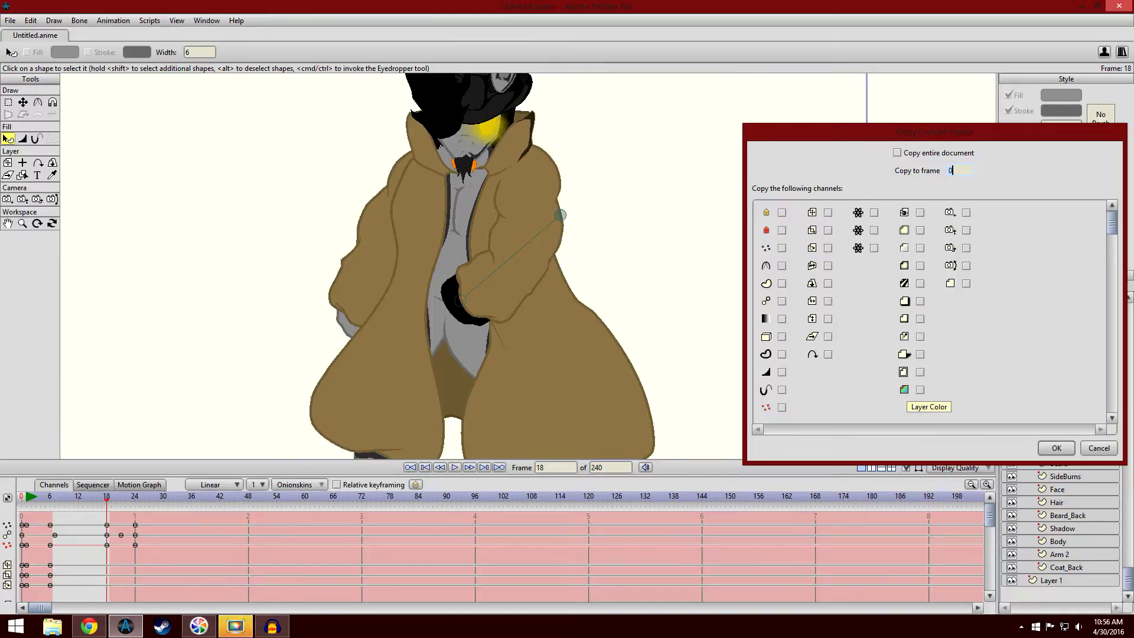
key("Escape")
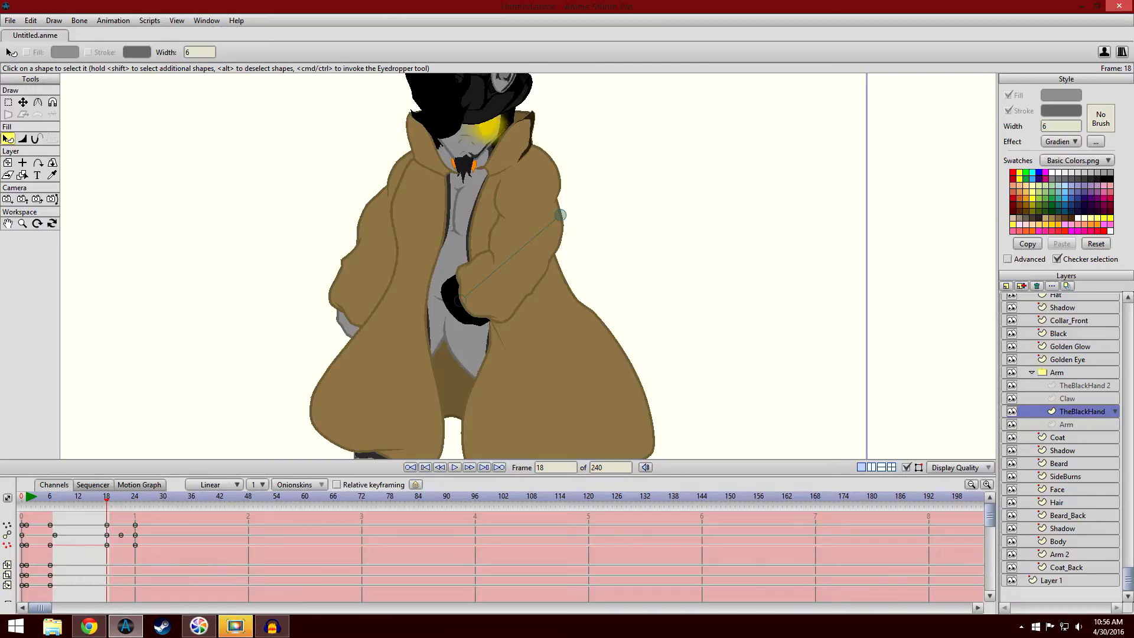
left_click_drag(472, 266, 462, 262)
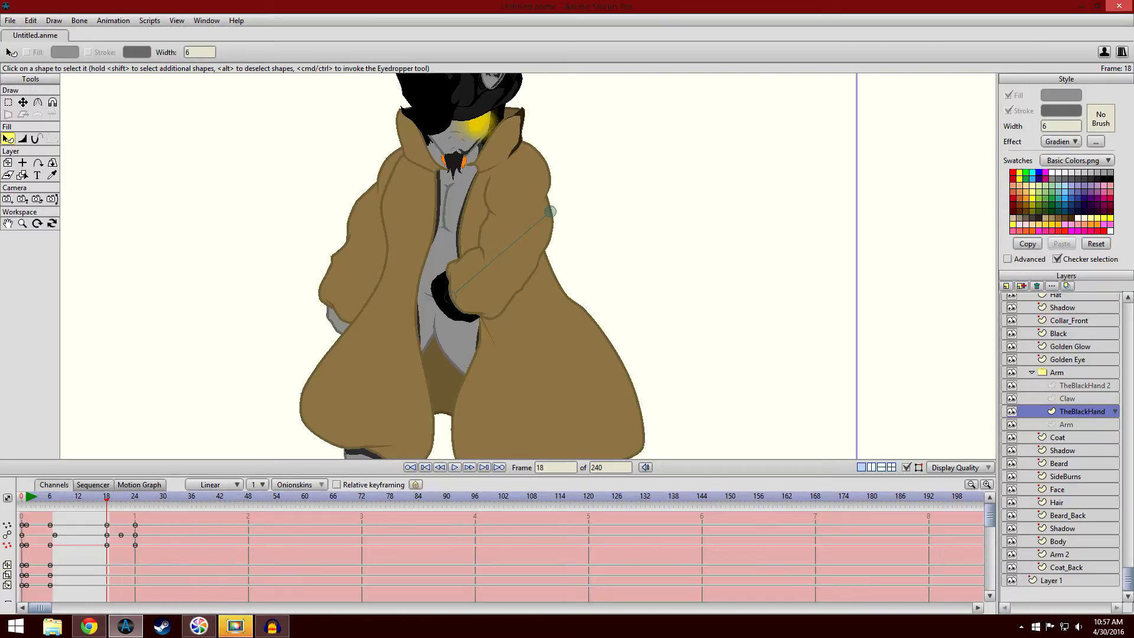
scroll(528, 267, "down", 1)
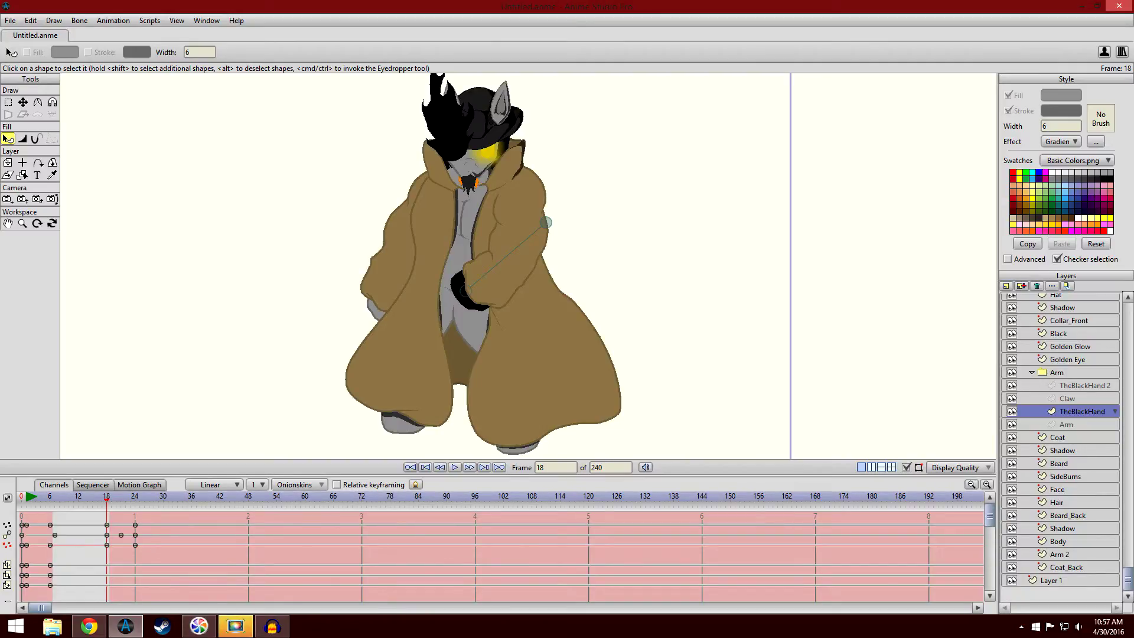
scroll(527, 266, "up", 4)
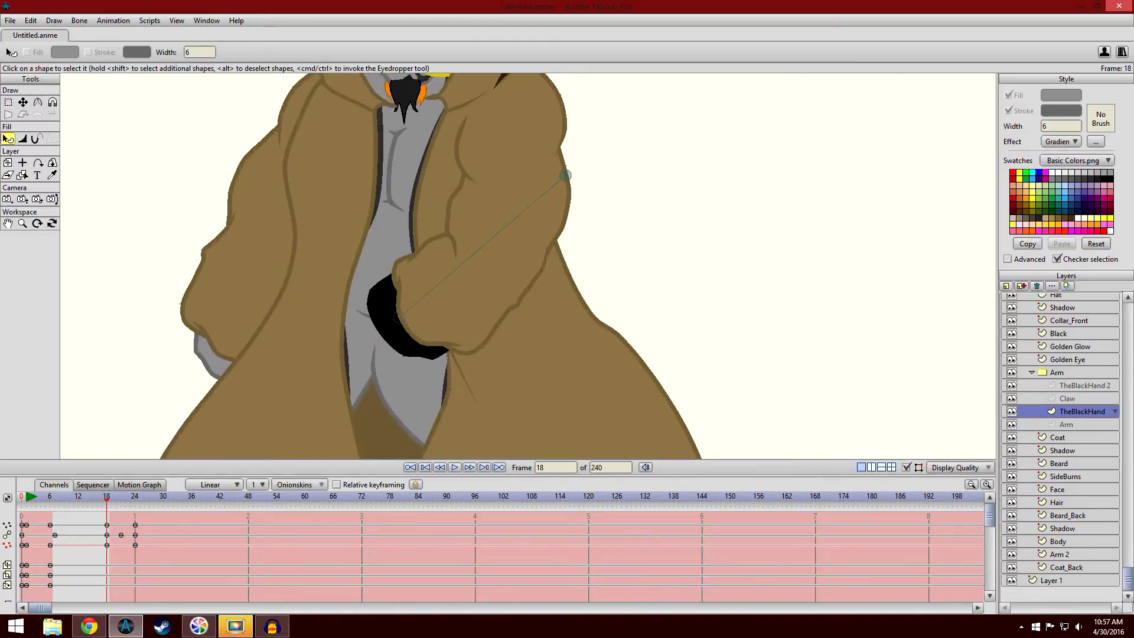
left_click_drag(519, 178, 535, 373)
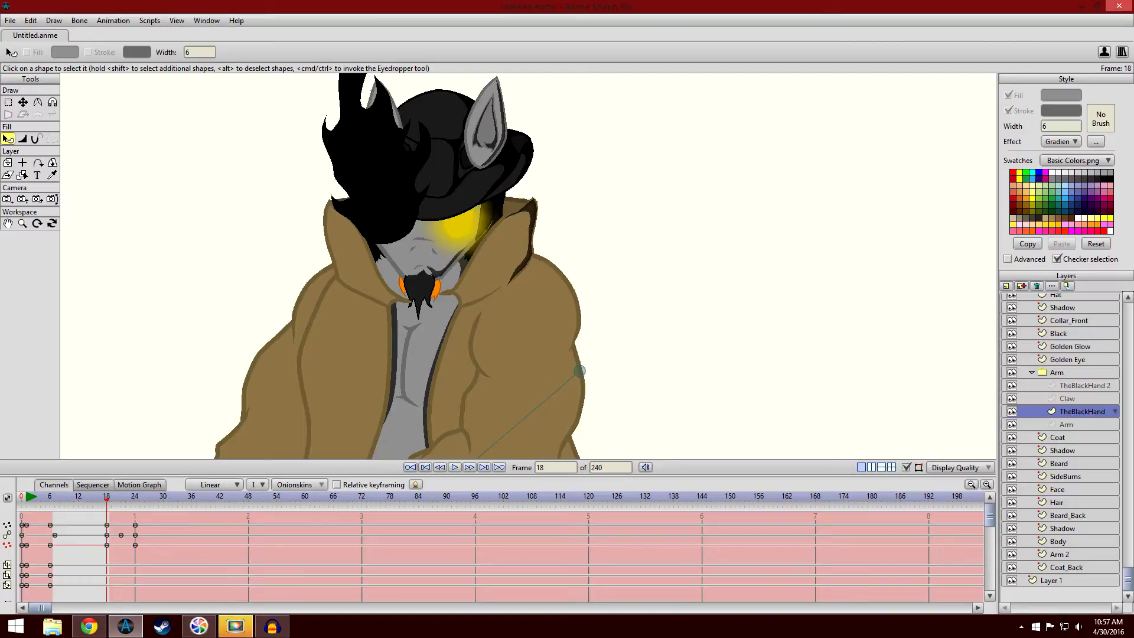
left_click_drag(508, 272, 479, 237)
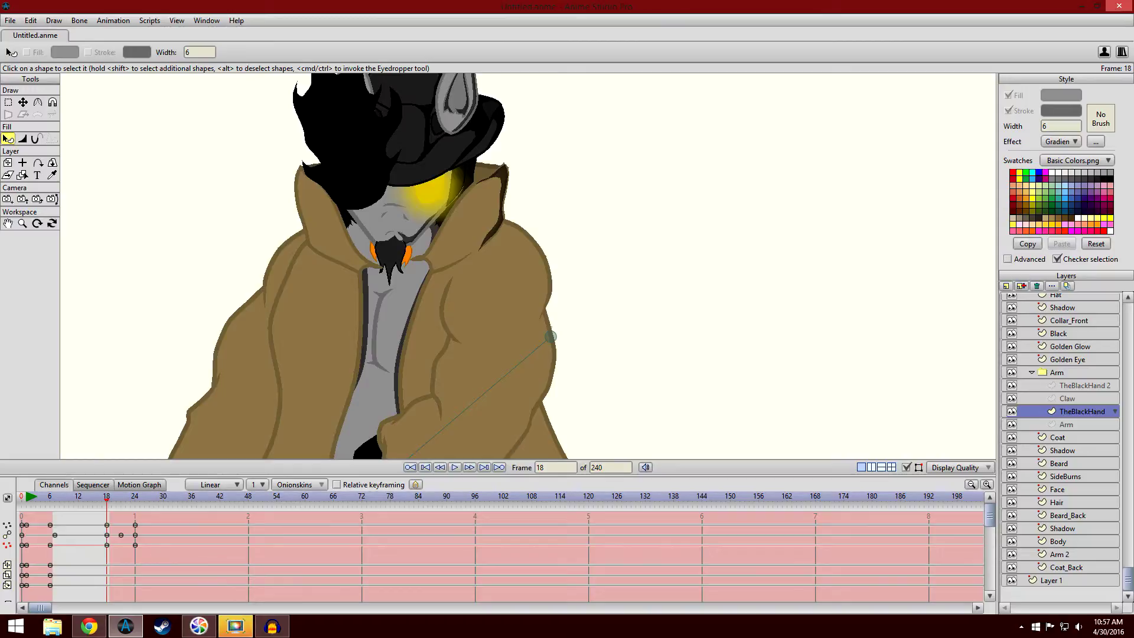
left_click_drag(479, 238, 491, 265)
left_click_drag(491, 331, 515, 203)
scroll(490, 177, "down", 1)
scroll(532, 202, "down", 1)
scroll(533, 202, "up", 1)
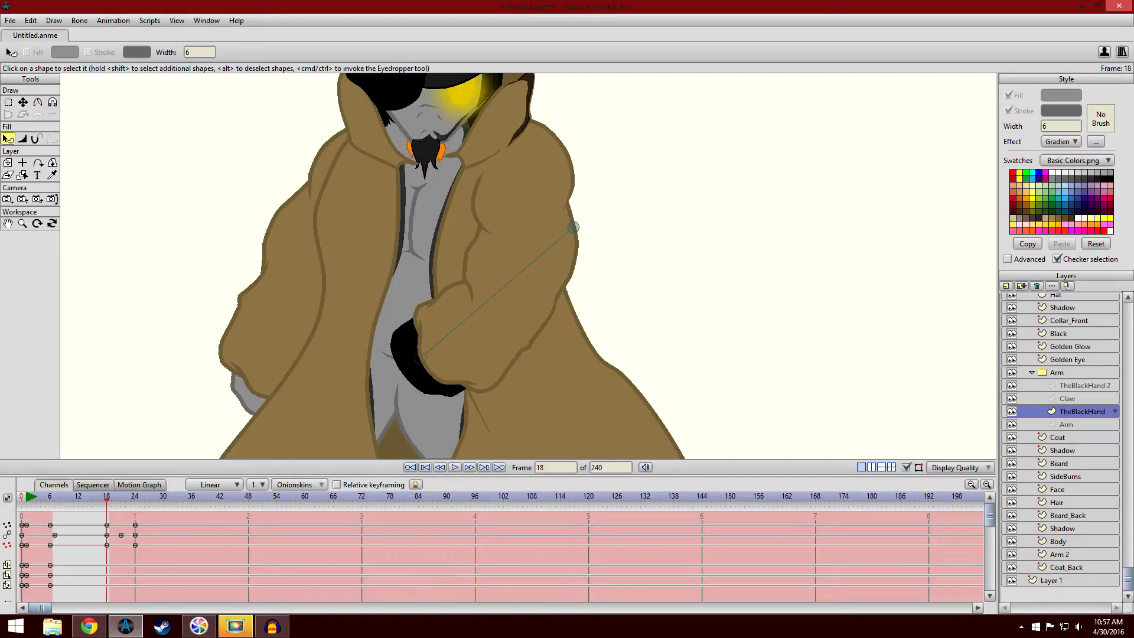
- Compare the arm's pose on frames 18 and 24 to examine the change from the tucked hand to the outstretched claw
left_click(134, 496)
left_click_drag(531, 295, 438, 303)
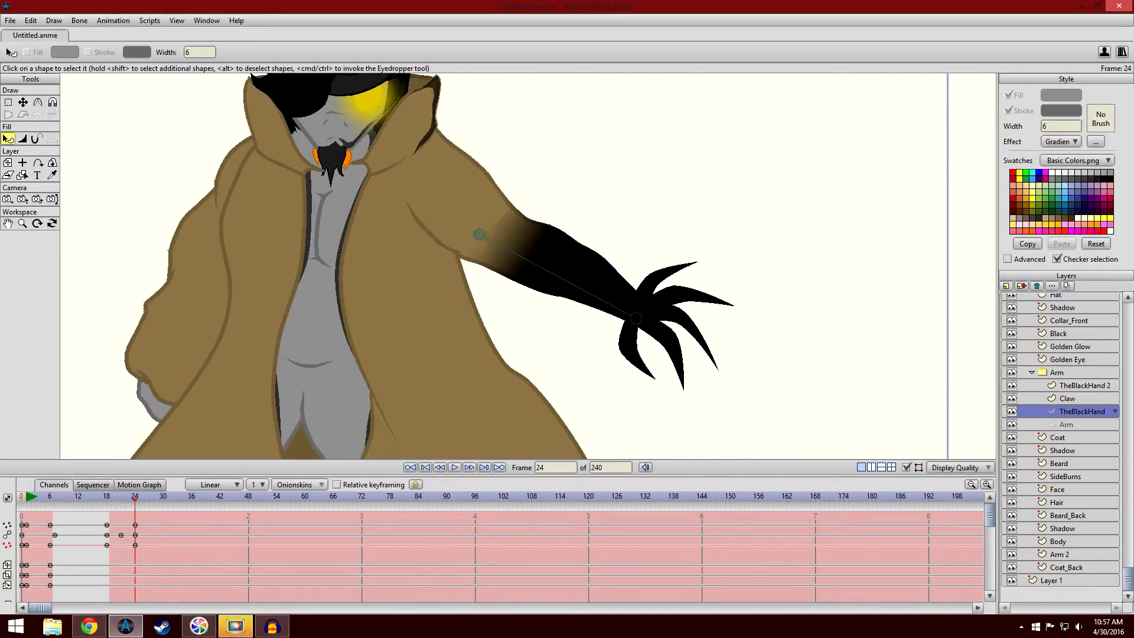
scroll(398, 264, "right", 2)
key("ctrl")
left_click_drag(531, 266, 504, 261)
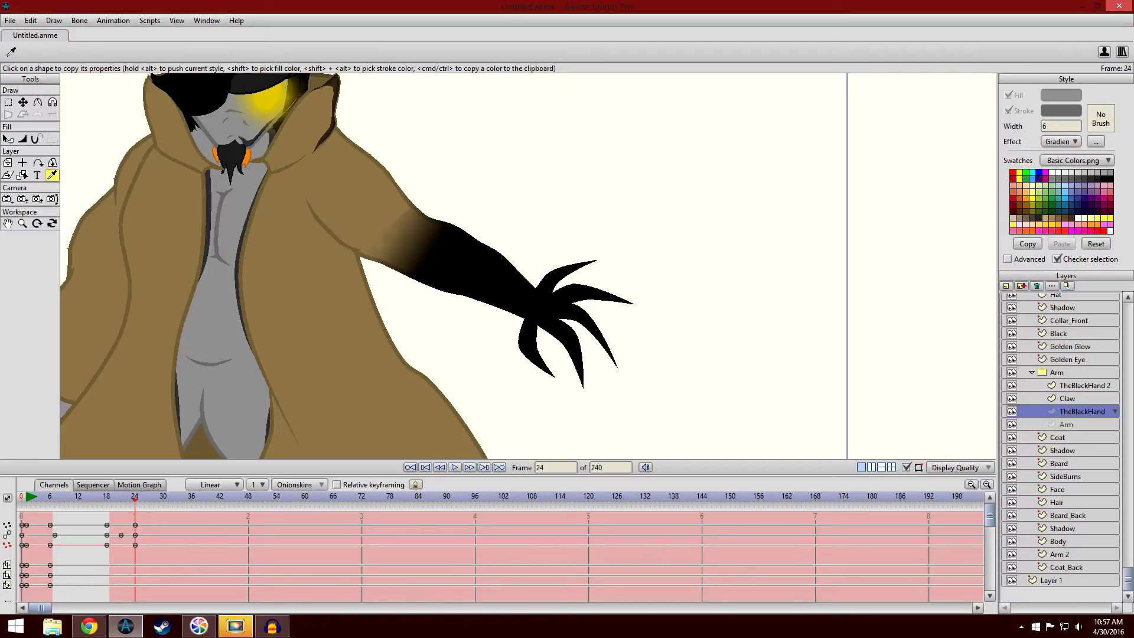
left_click_drag(473, 266, 508, 290)
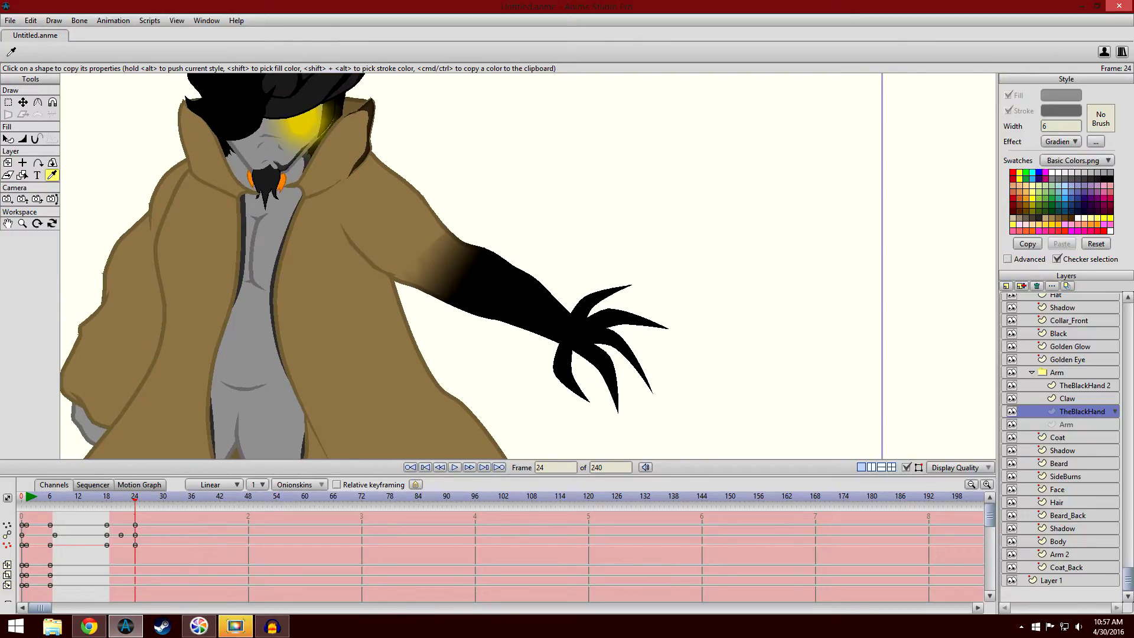
left_click(107, 497)
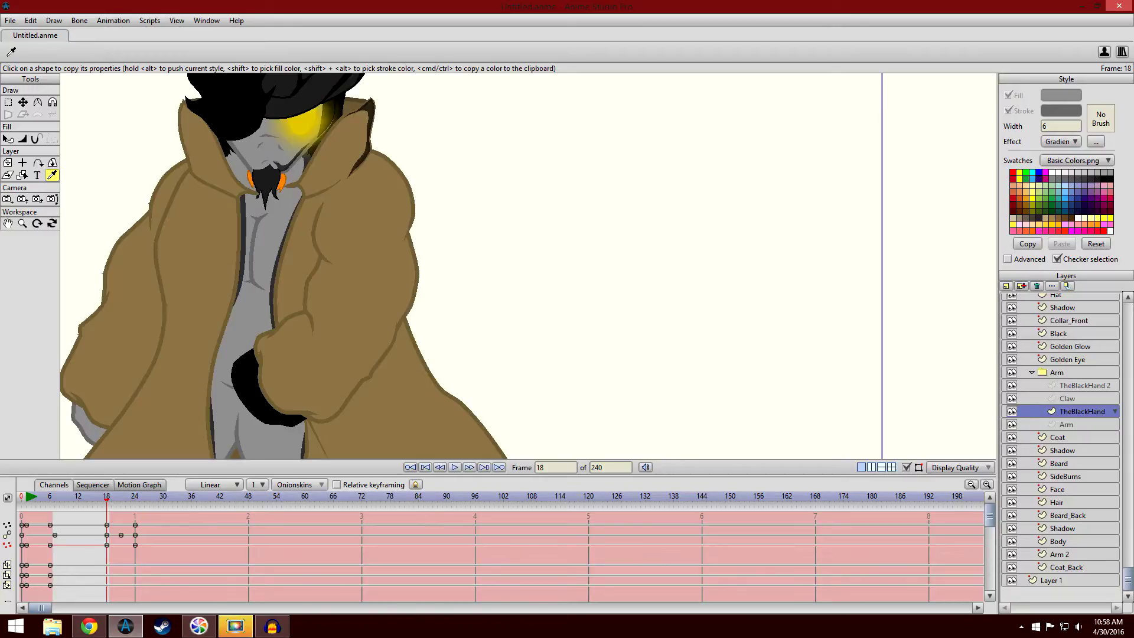
left_click(135, 497)
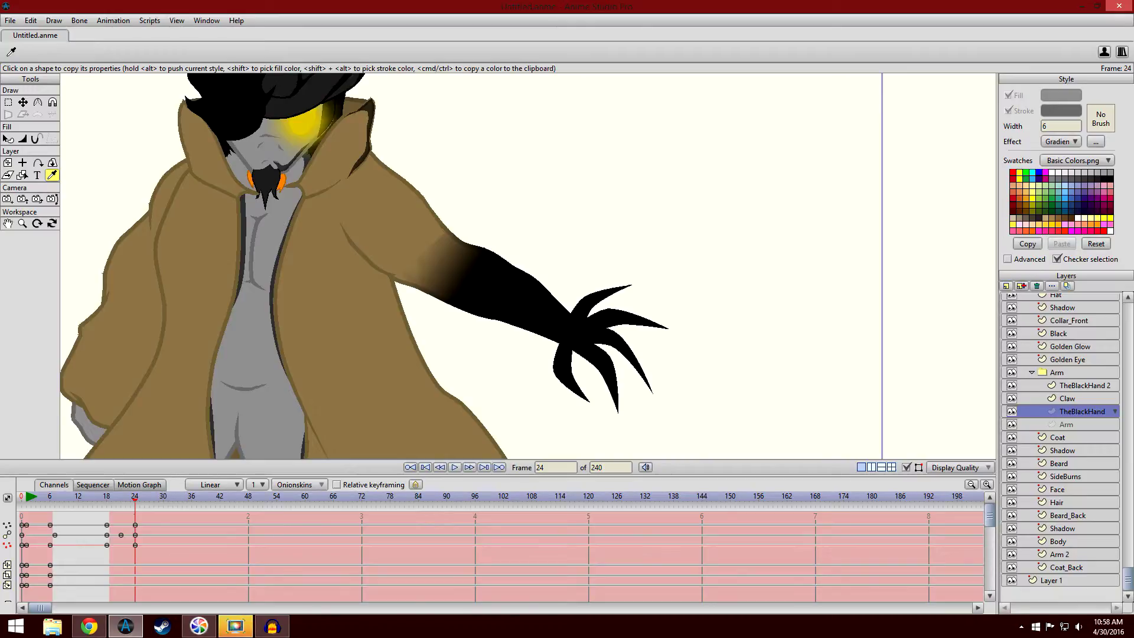
left_click_drag(135, 498, 107, 497)
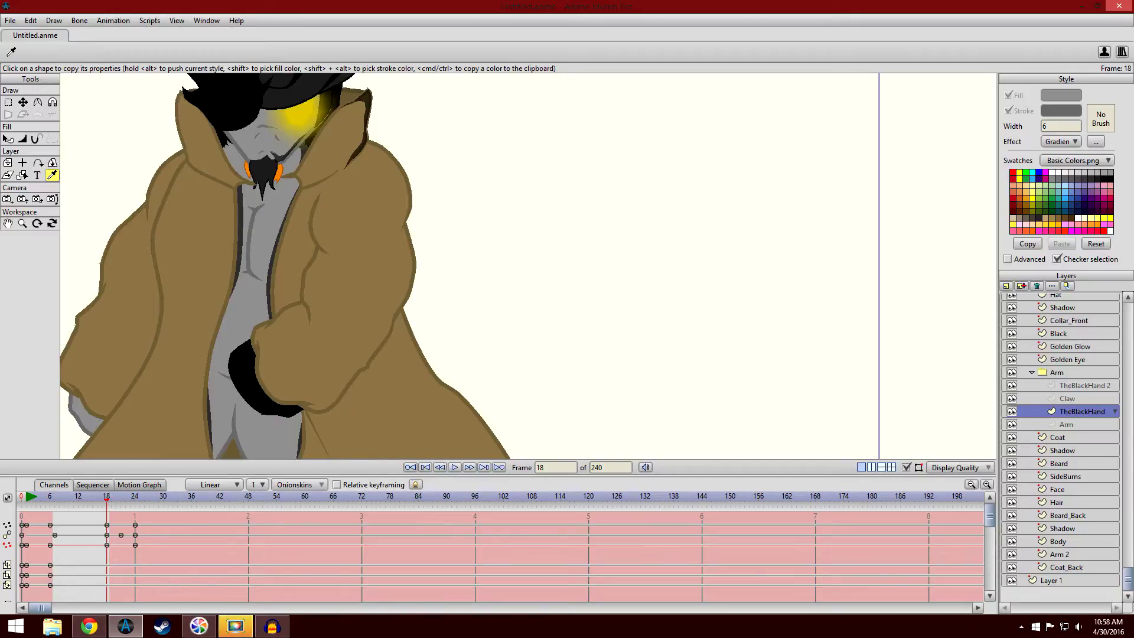
- Select the TheBlackHand 2 layer and compare frames 18 and 19, where the arm layers switch
left_click(1068, 399)
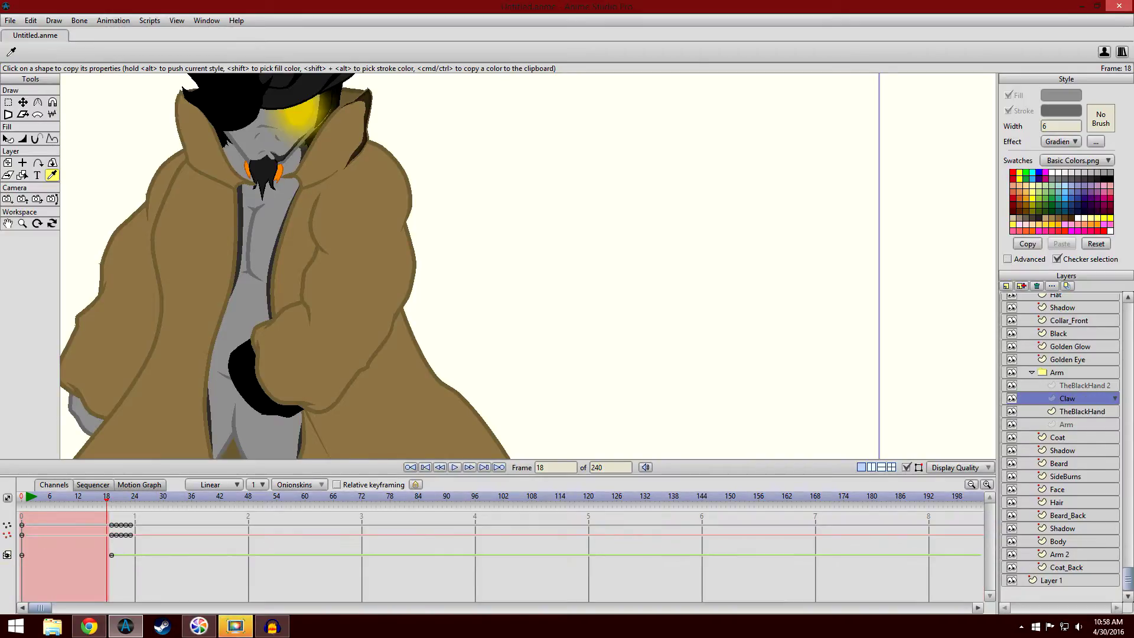
left_click(1084, 386)
left_click_drag(330, 331, 358, 296)
scroll(358, 296, "up", 1)
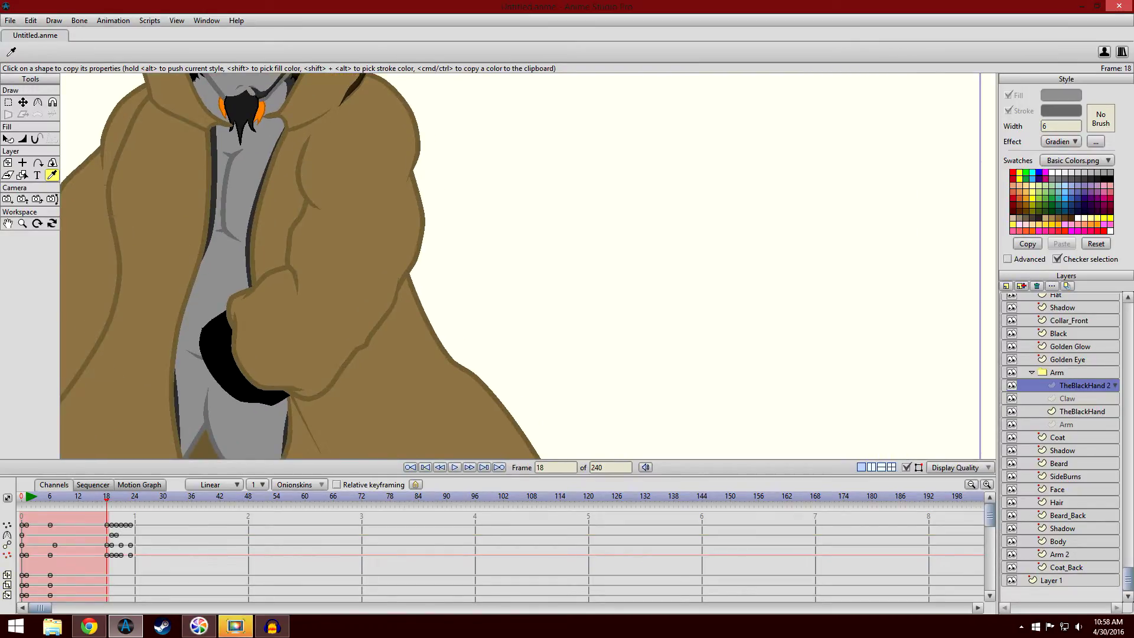
key("Right")
key("ctrl+Left")
key("ctrl+Right")
key("ctrl+Left")
key("ctrl+Right")
key("ctrl+Left")
key("ctrl+Right")
key("ctrl+Left")
key("Right")
key("Left")
key("ctrl+Right")
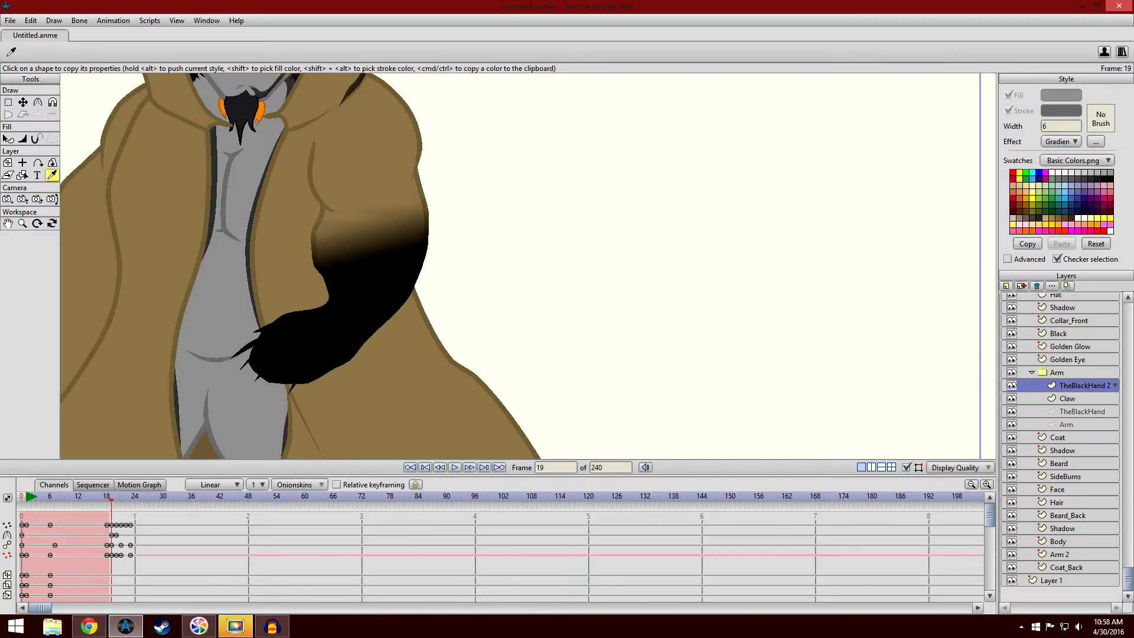
- Step forward from frame 18 to examine the black arm's swing, and return to frame 18
key("ctrl+Left")
key("Right")
key("Right")
key("Right")
key("Right")
key("Right")
key("Left")
key("Left")
key("ctrl+Left")
key("ctrl+Left")
key("ctrl+Left")
scroll(679, 383, "down", 4)
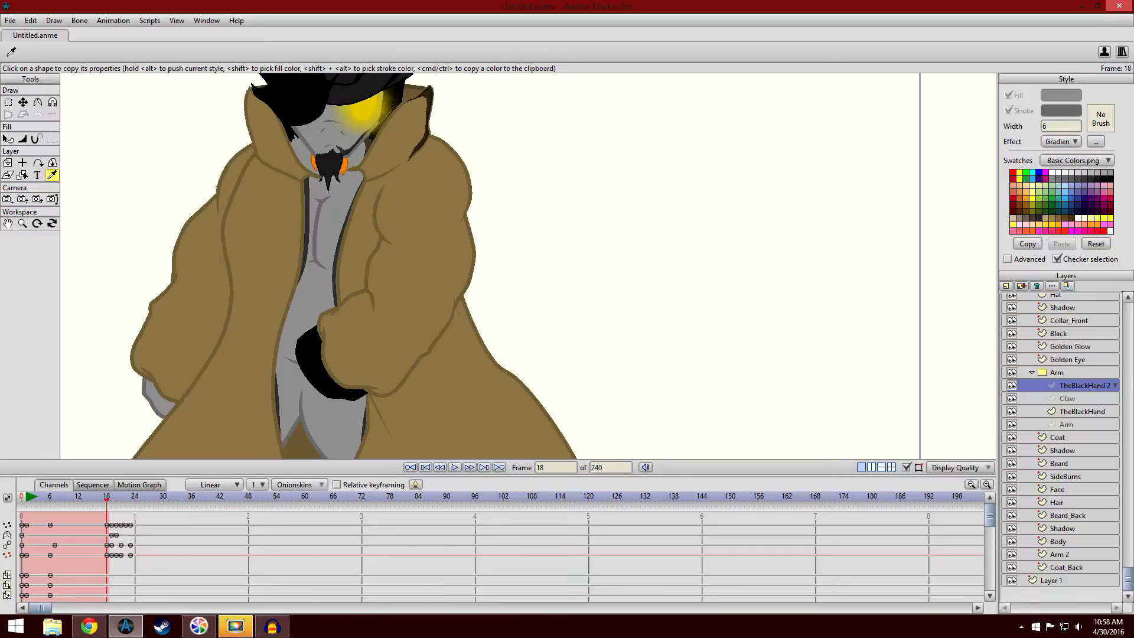
- Examine the frames just before the arm's layer switch and return to frame 18
key("ctrl+Right")
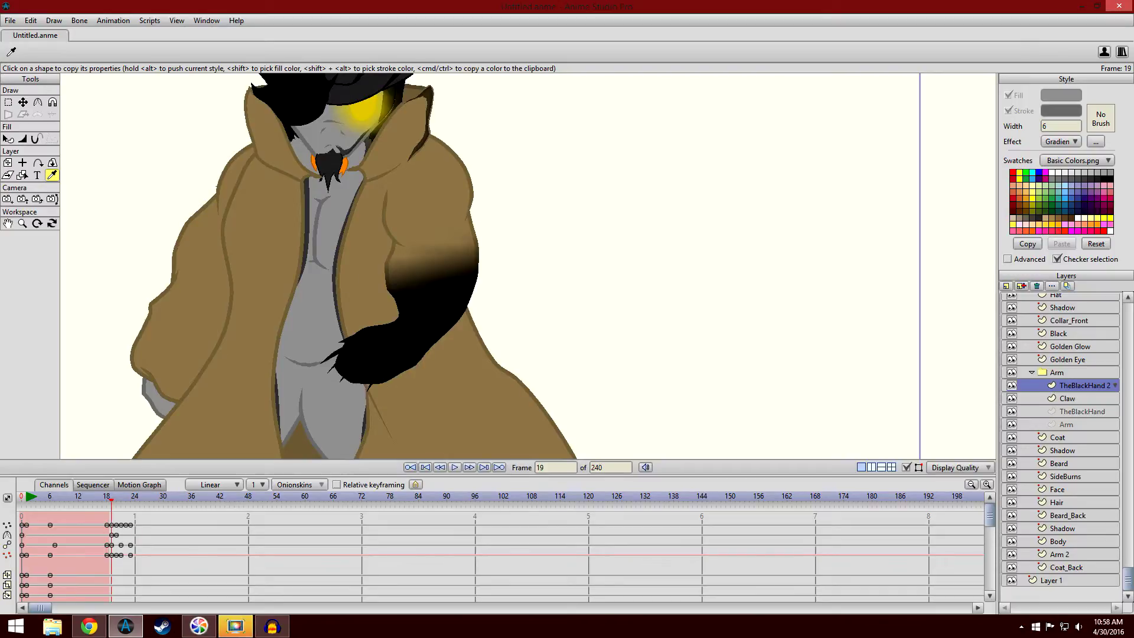
key("ctrl+Left")
key("ctrl+Right")
key("ctrl+Left")
key("ctrl+Left")
key("ctrl+Left")
key("ctrl+Left")
key("ctrl+Left")
left_click_drag(82, 496, 107, 497)
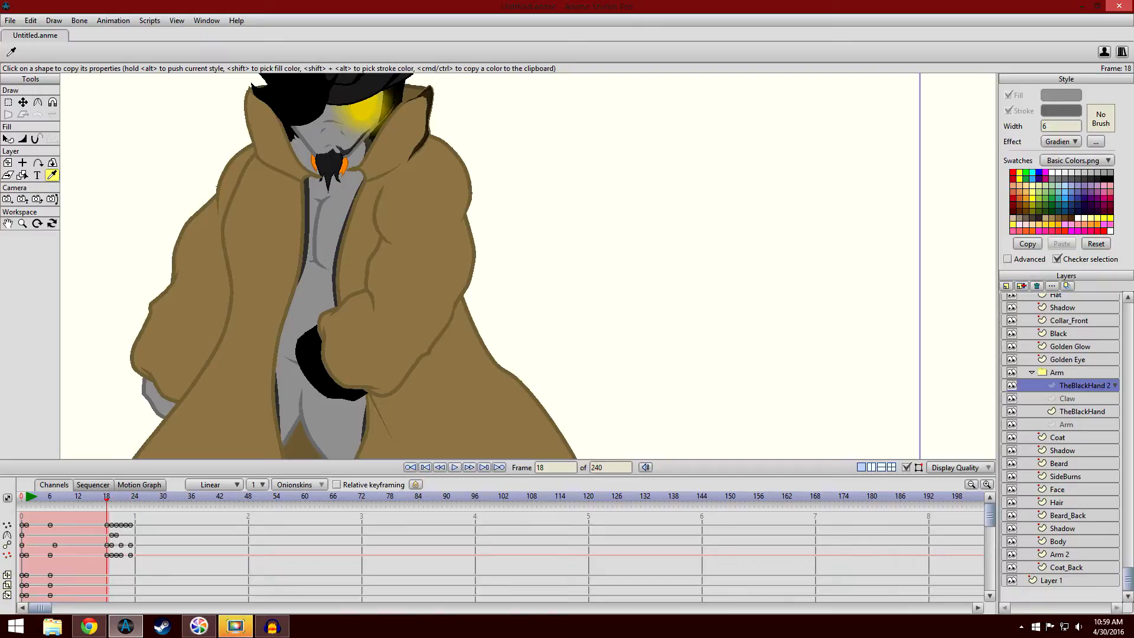
- Step back and forth between frames 18 and 22 to examine how the switched arm continues the motion
key("ctrl+Right")
key("ctrl+Left")
key("ctrl+Right")
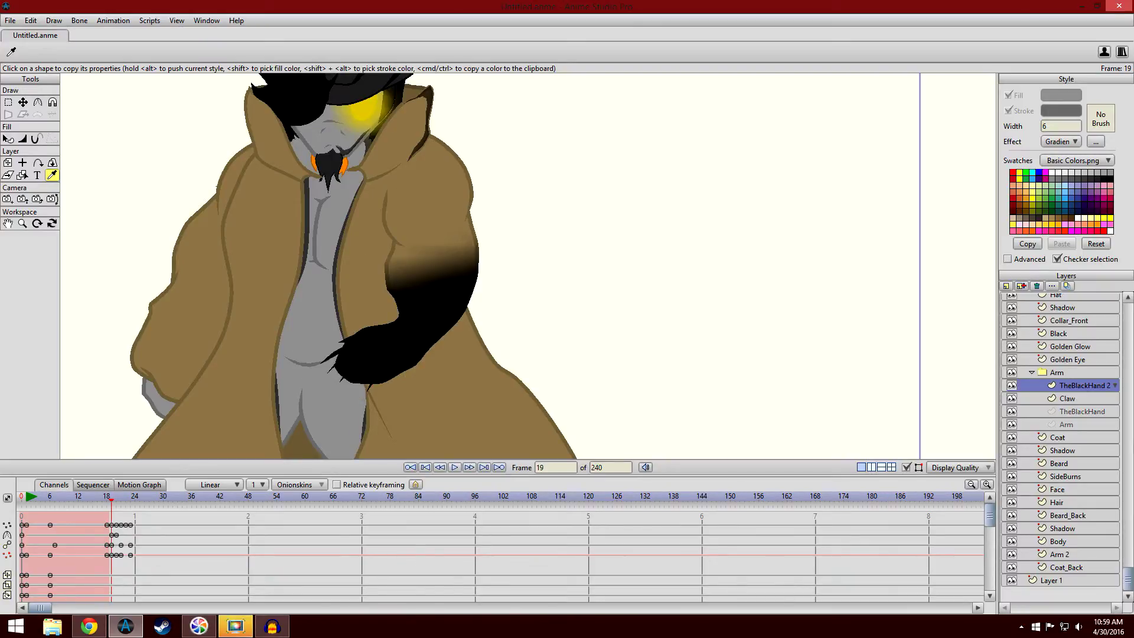
key("ctrl+Left")
key("ctrl+Right")
key("ctrl+Right")
key("ctrl+Right")
key("ctrl+Right")
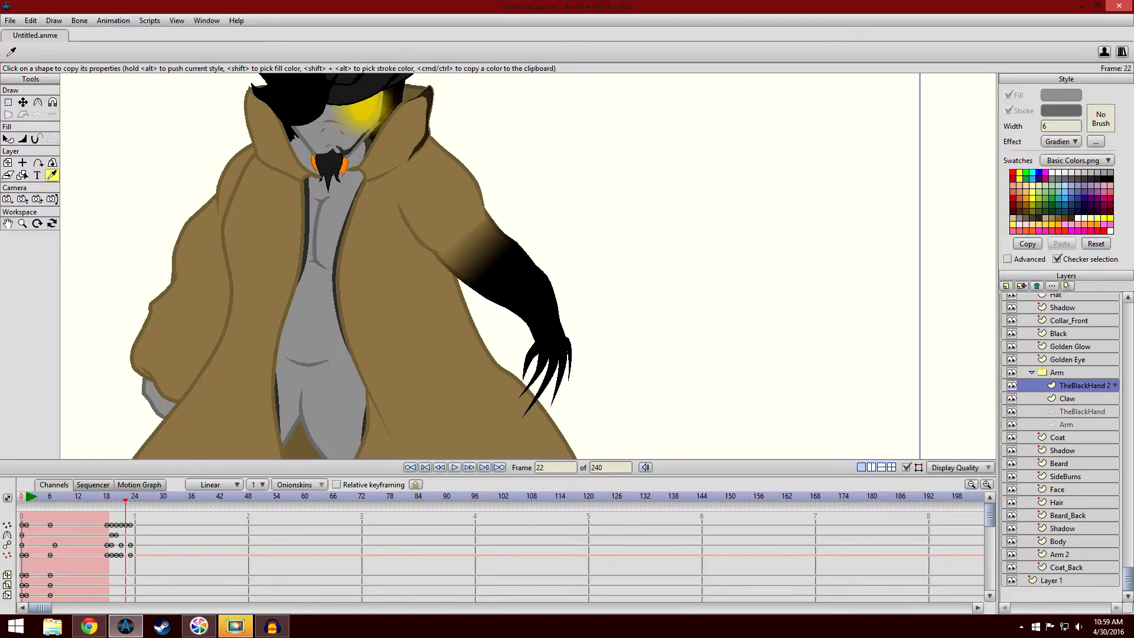
key("ctrl+Left")
key("ctrl+Left")
key("ctrl+Left")
key("ctrl+Left")
key("ctrl+Right")
key("ctrl+Left")
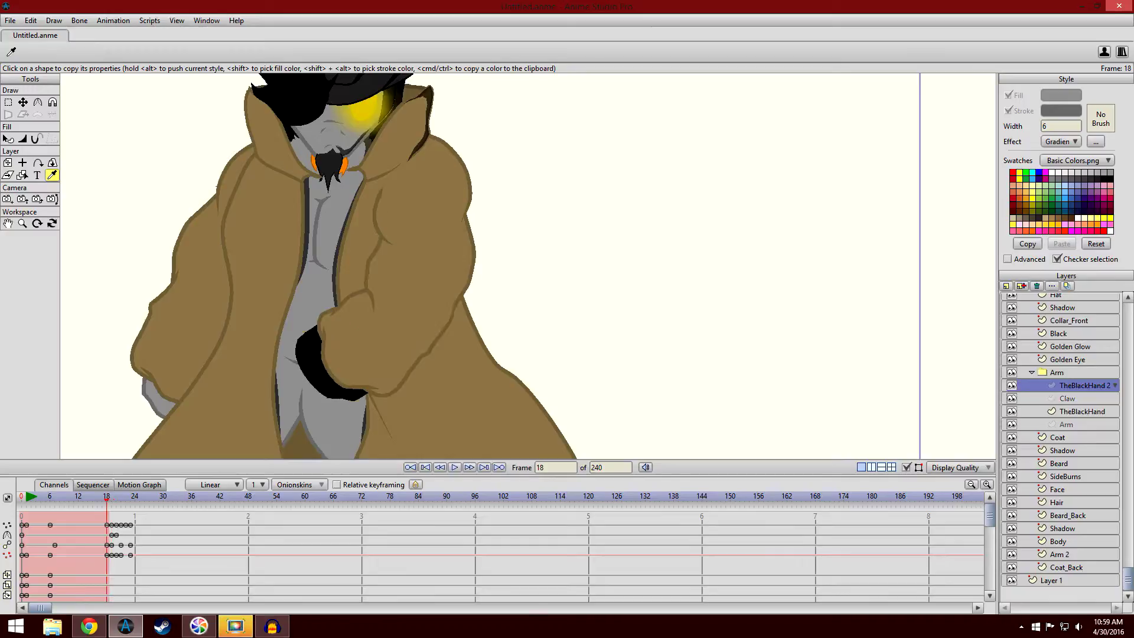
key("ctrl+Right")
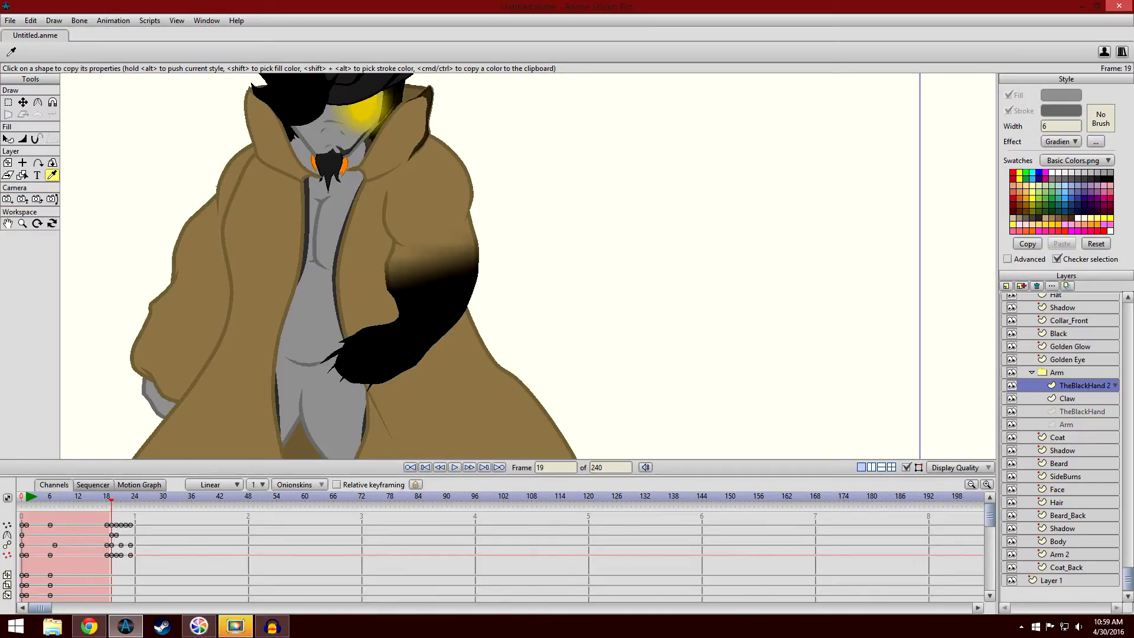
- Display the points of the Claw layer and step from frame 19 to frame 25 to examine how the fingers spread
left_click(1067, 398)
left_click_drag(528, 265, 544, 228)
scroll(528, 265, "up", 3)
left_click(8, 102)
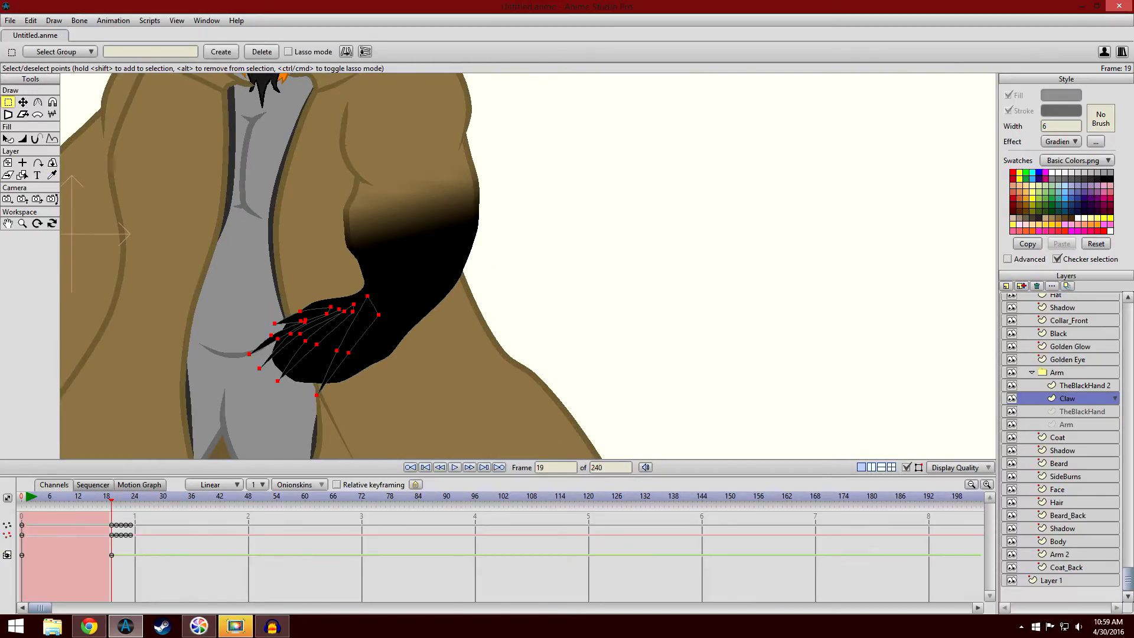
key("ctrl+Right")
key("ctrl+Right")
key("ctrl+Right")
key("ctrl+Right")
key("ctrl+Right")
key("ctrl+Right")
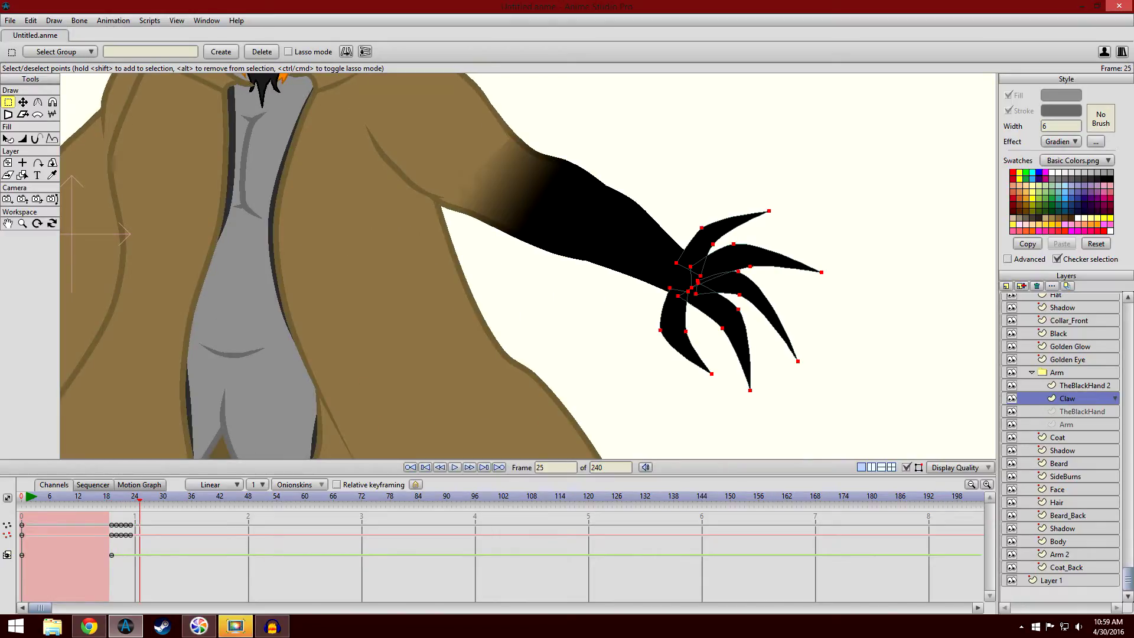
- Hide the claw's points and step backwards from frame 25 to review the arm swing on the whole character
left_click(8, 138)
key("ctrl+r")
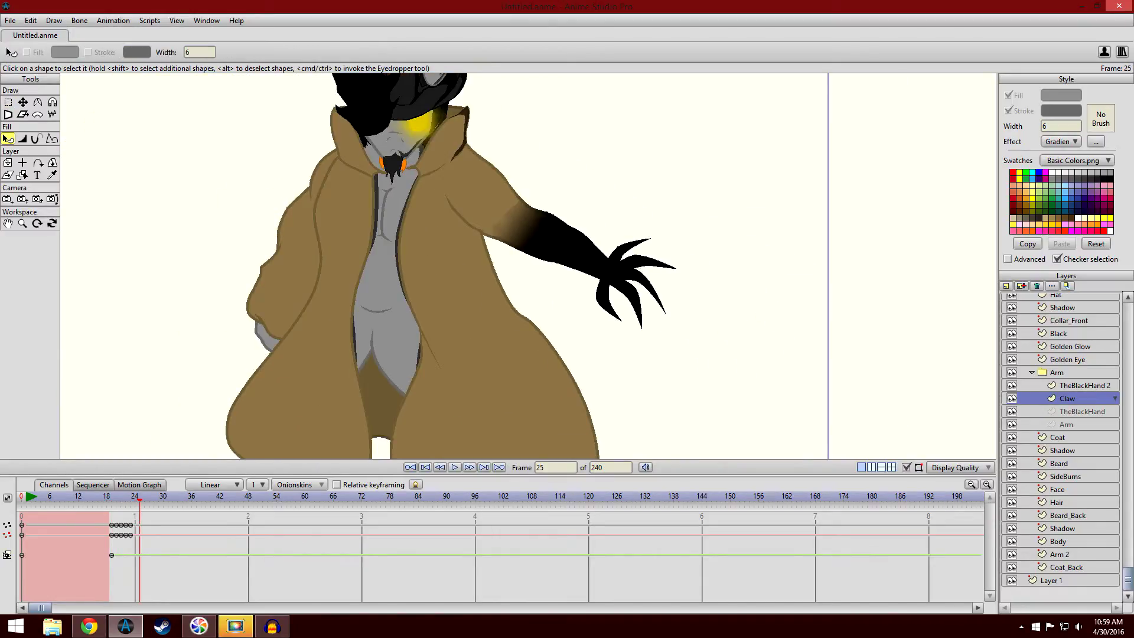
key("ctrl+Left")
key("ctrl+Left")
key("ctrl+Left")
key("ctrl+Left")
key("ctrl+Left")
key("ctrl+Left")
key("ctrl+Left")
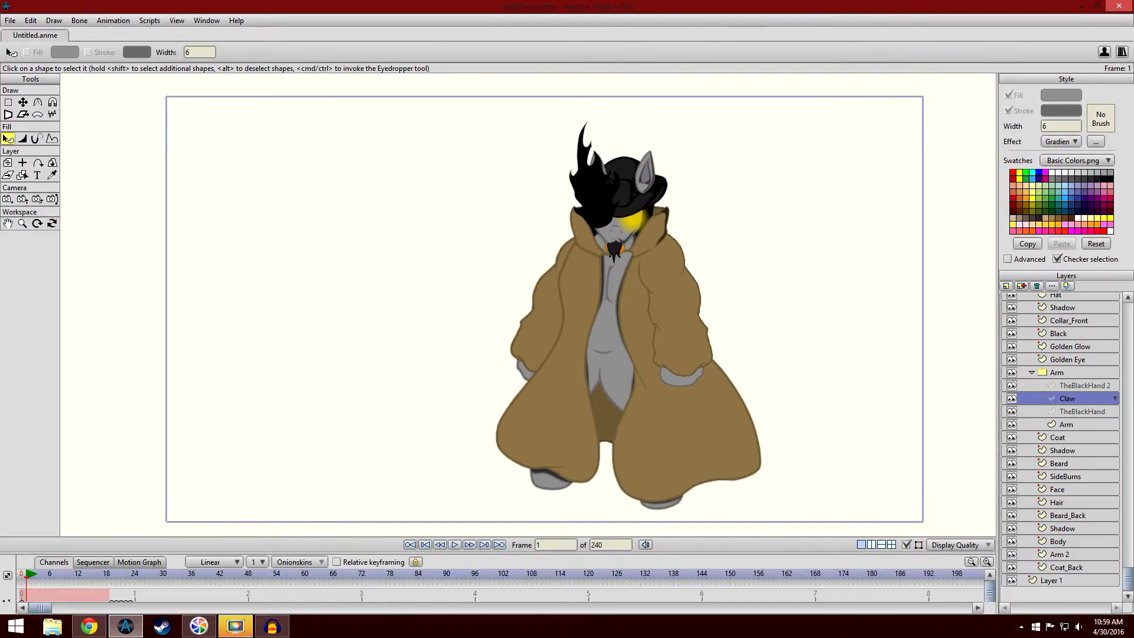
- Return to frame 0 and collapse the FrontBody group
left_click(1057, 373)
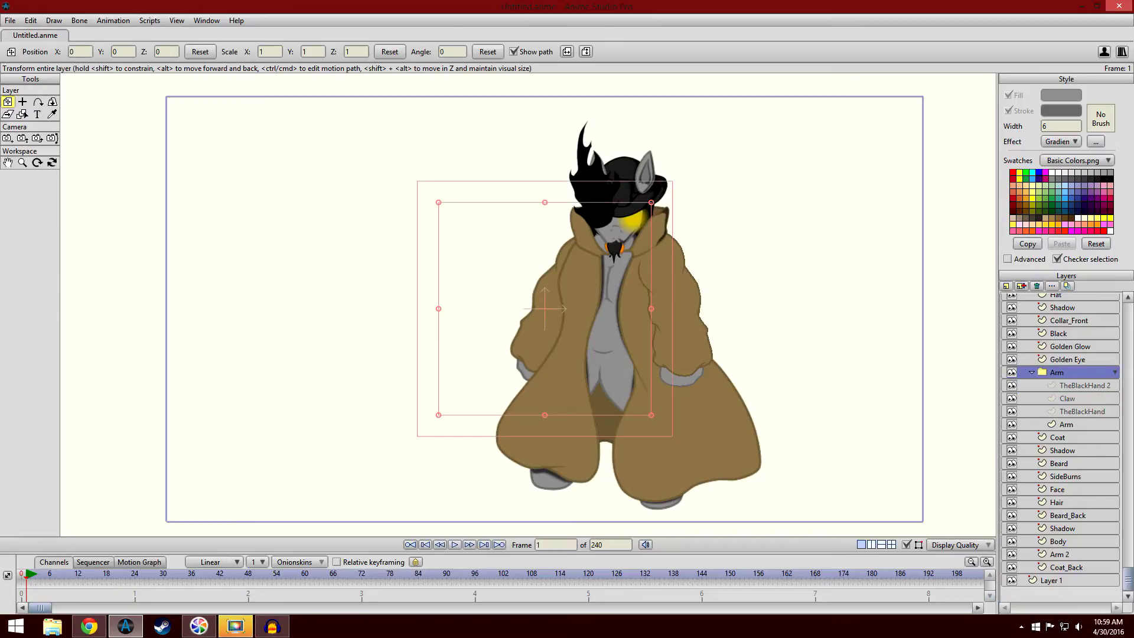
key("Left")
scroll(1060, 413, "up", 3)
left_click(1032, 469)
left_click(1023, 301)
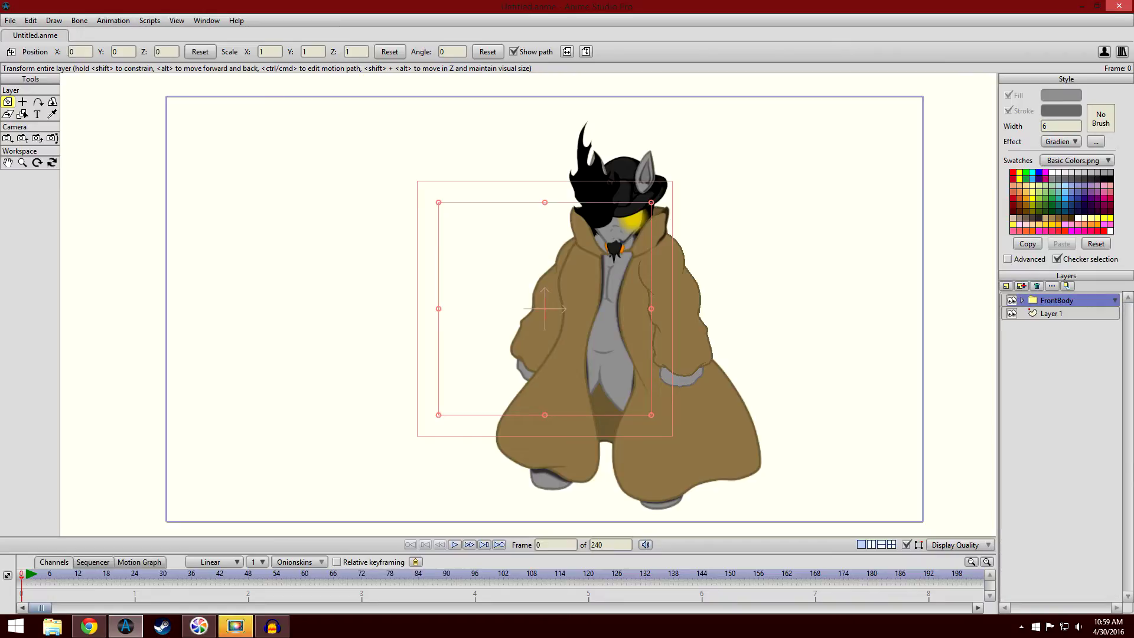
- Draw a filled oval in the empty area beside the character on Layer 1
left_click(1051, 313)
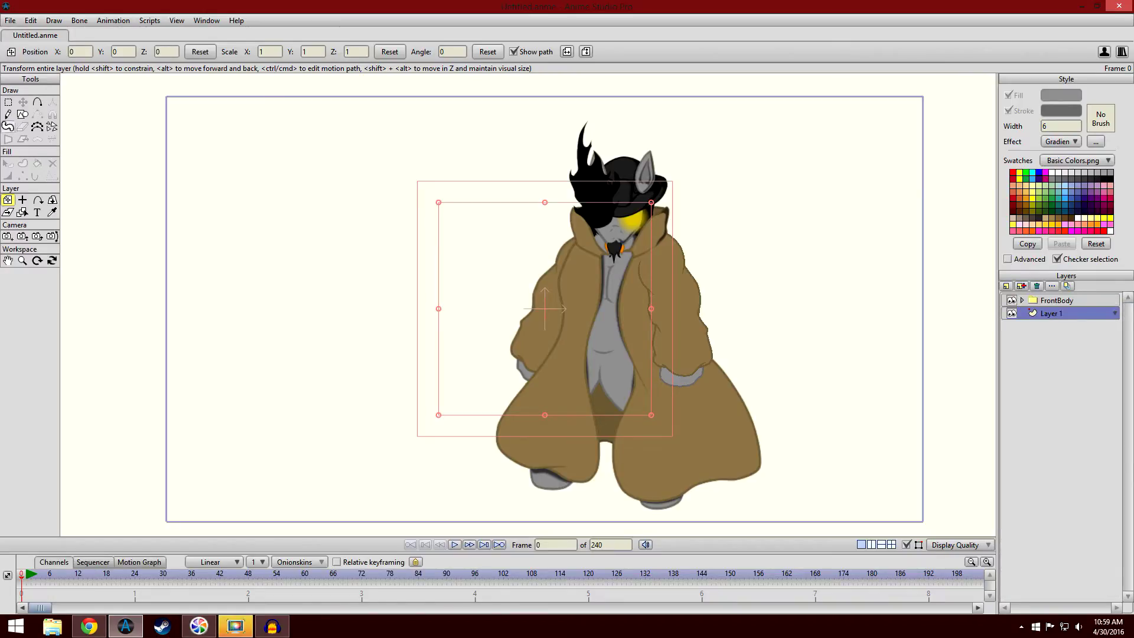
left_click(23, 115)
left_click_drag(544, 309, 548, 306)
left_click(143, 53)
left_click_drag(269, 179, 418, 348)
left_click(8, 164)
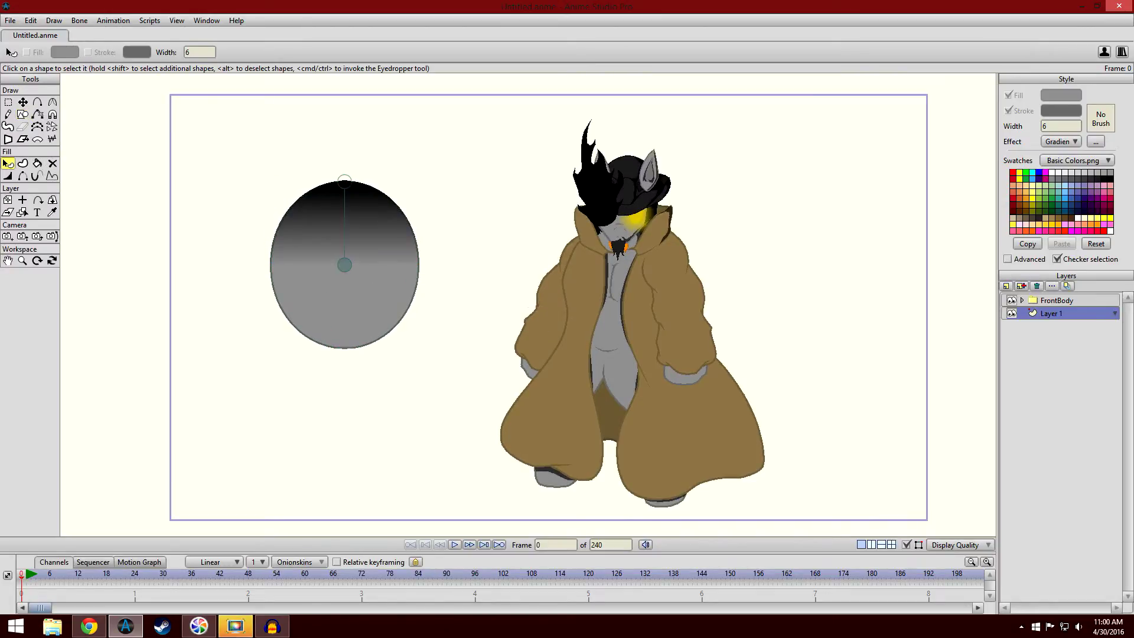
- Set the oval's fill and stroke effects to plain and deselect the shape
left_click(1060, 141)
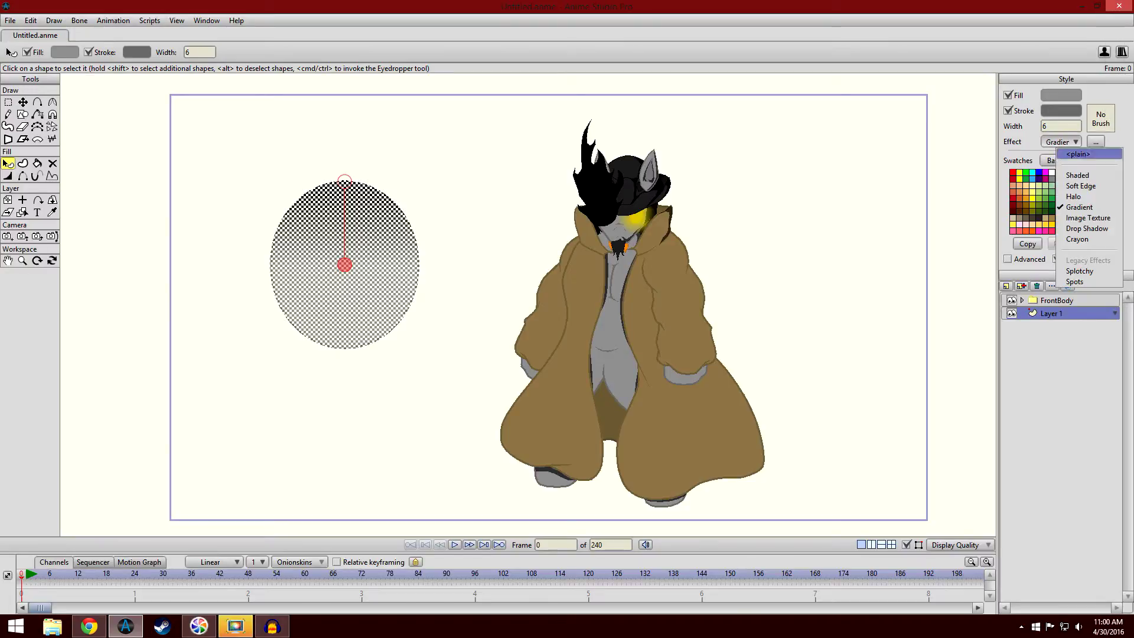
left_click(1078, 153)
left_click(1008, 259)
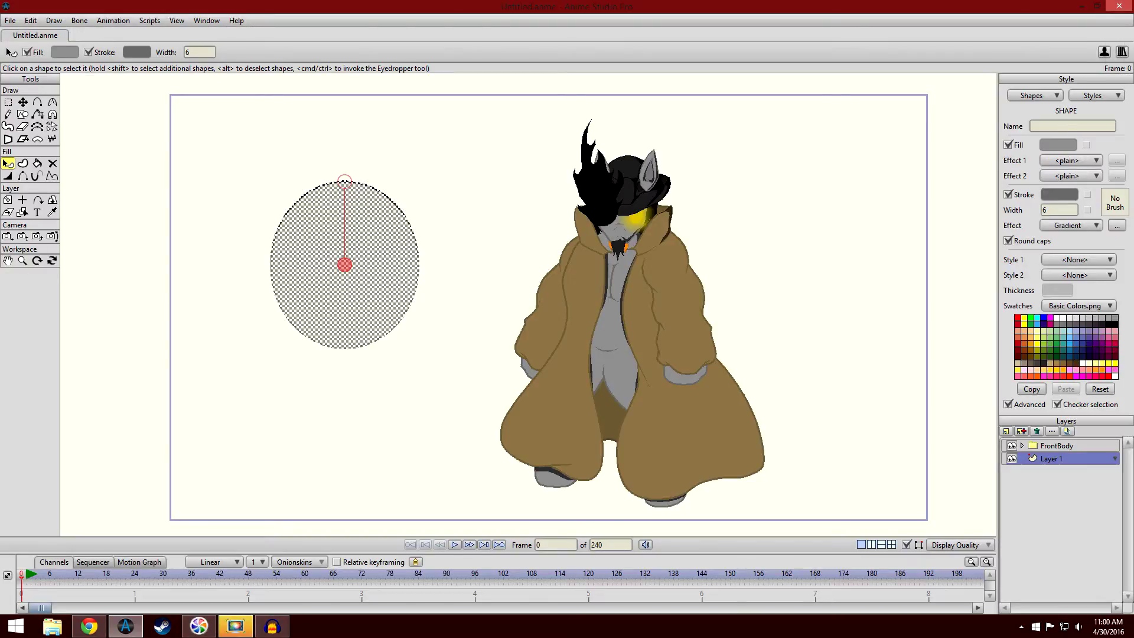
left_click(1071, 226)
left_click(1089, 238)
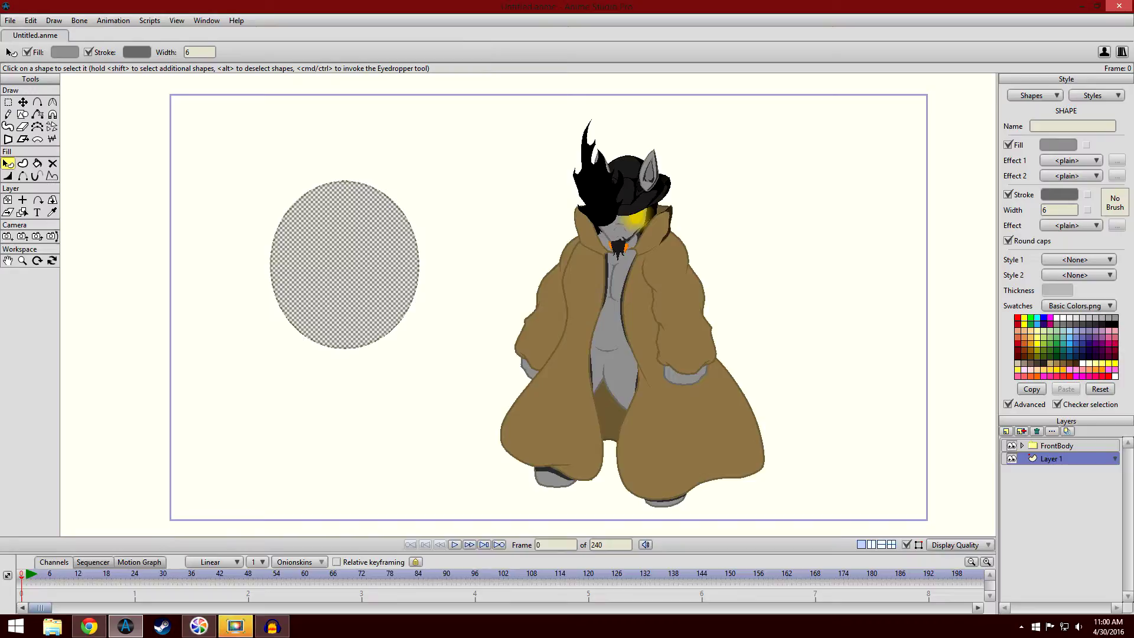
left_click(1008, 404)
left_click(467, 254)
left_click_drag(466, 254, 474, 254)
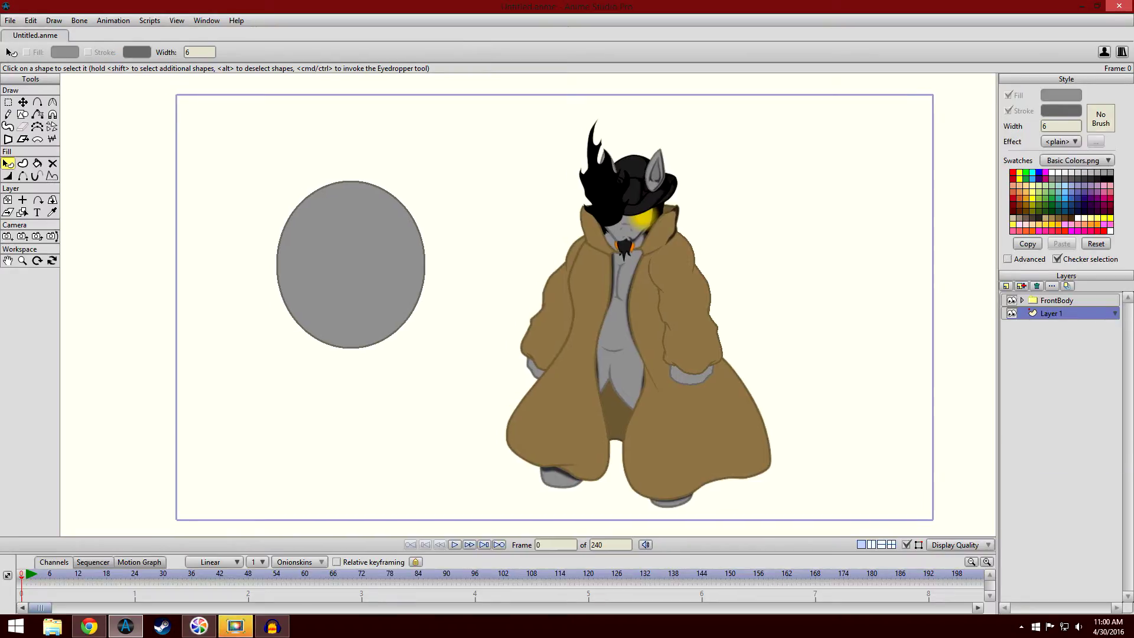
- Enlarge the timeline area and add a keyframe for Layer 1 on frame 1
scroll(473, 254, "up", 2)
key("Right")
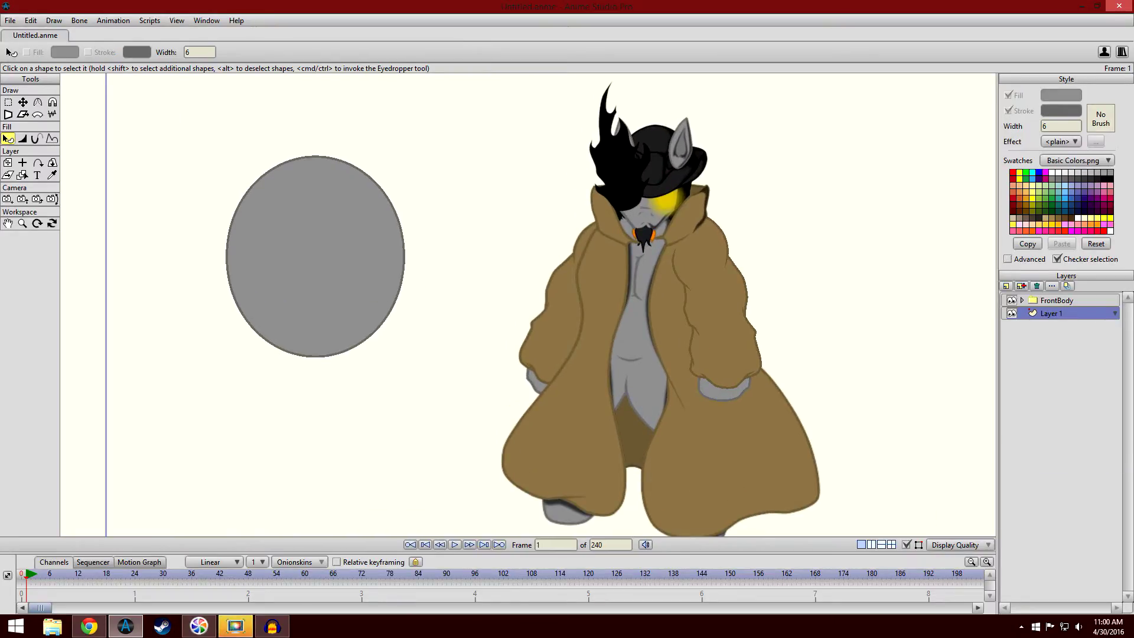
left_click_drag(508, 554, 508, 463)
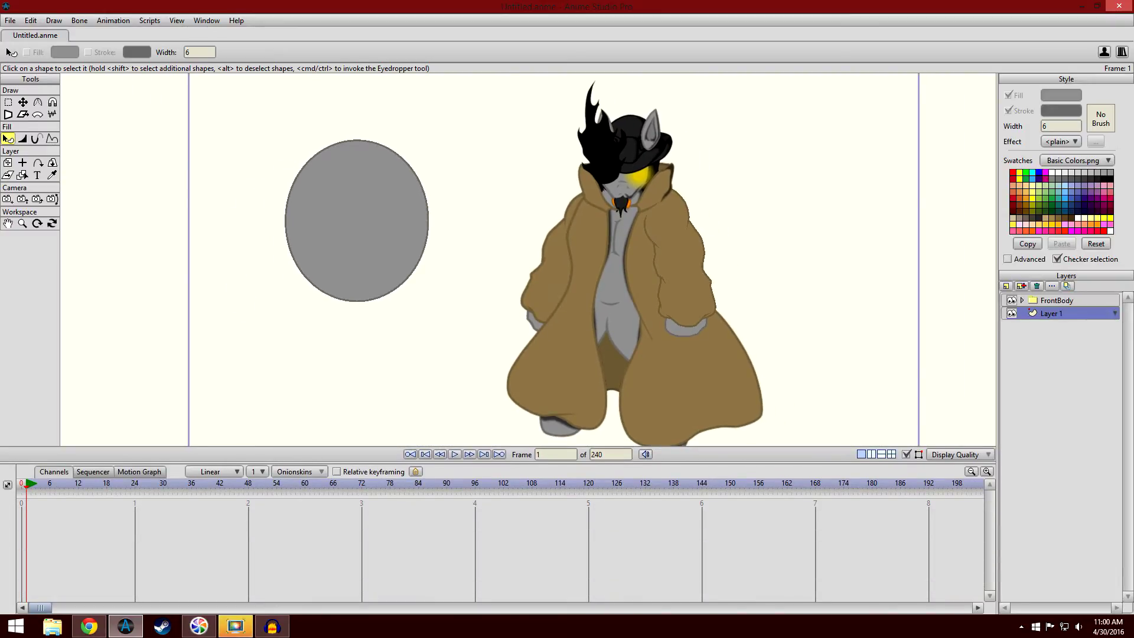
left_click(113, 20)
left_click(126, 150)
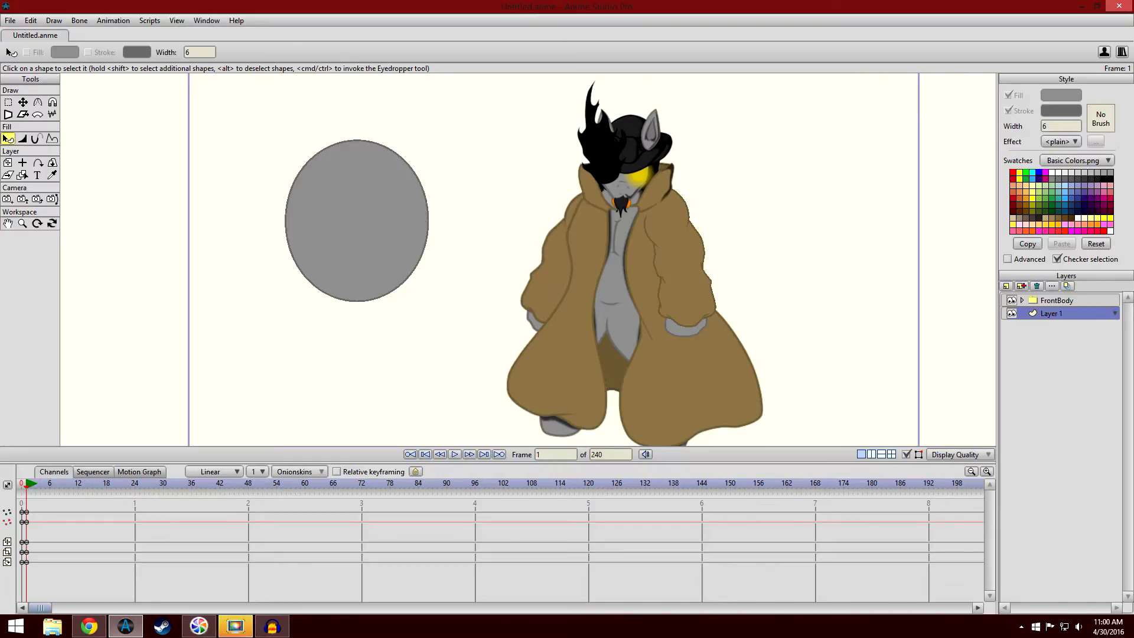
- Copy the current frame's Layer Color channel to frame 1 of Layer 1
left_click(114, 20)
key("Down")
key("Down")
key("Down")
key("Down")
key("Down")
key("Down")
key("Down")
key("Down")
key("Down")
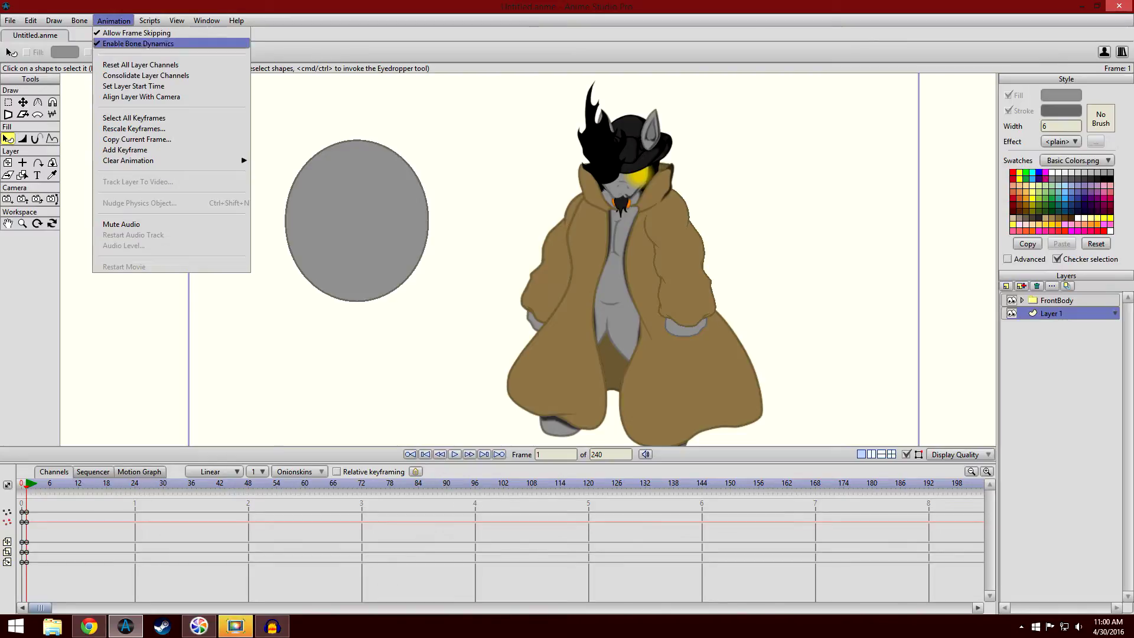
key("Return")
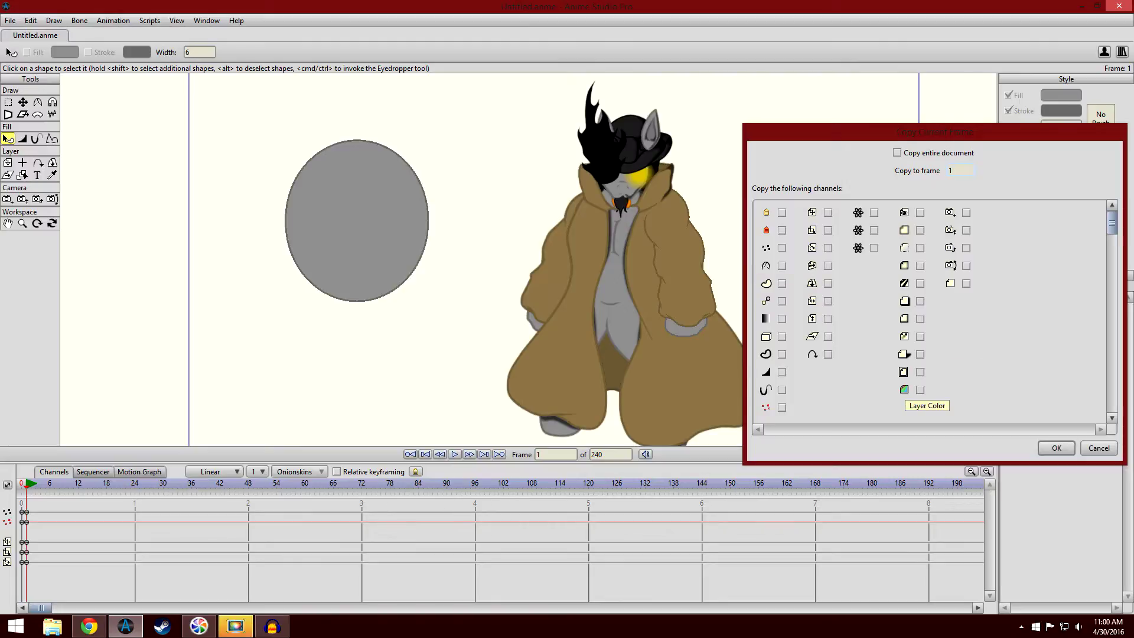
left_click(920, 390)
left_click(1057, 447)
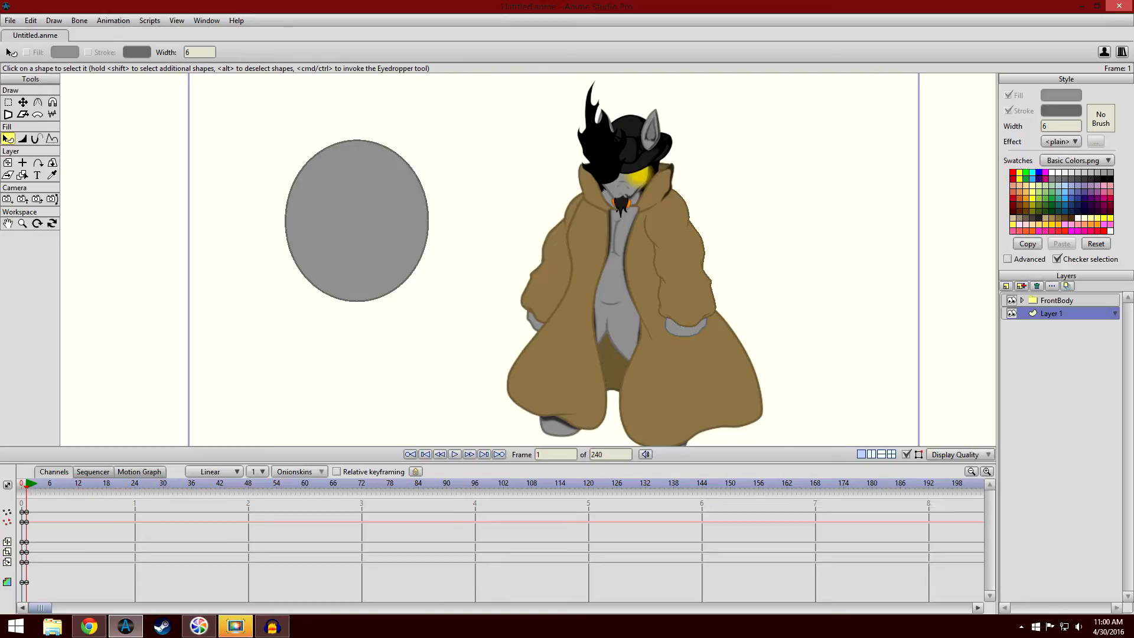
- Change the oval's fill colour to mint green 58F2AB at frame 24
left_click(134, 484)
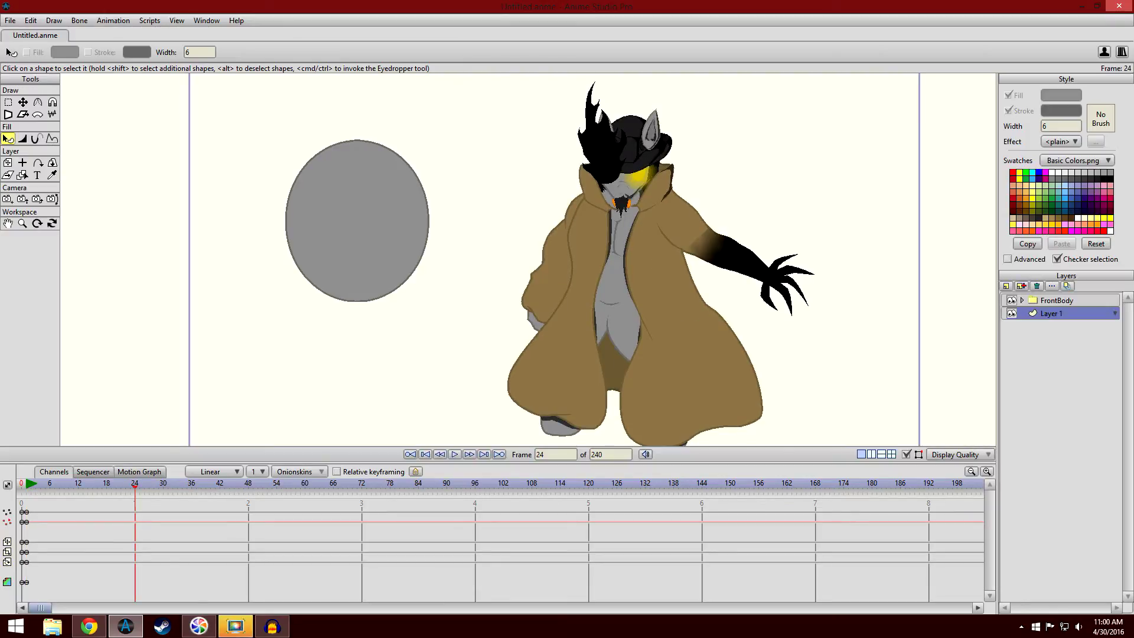
left_click(357, 221)
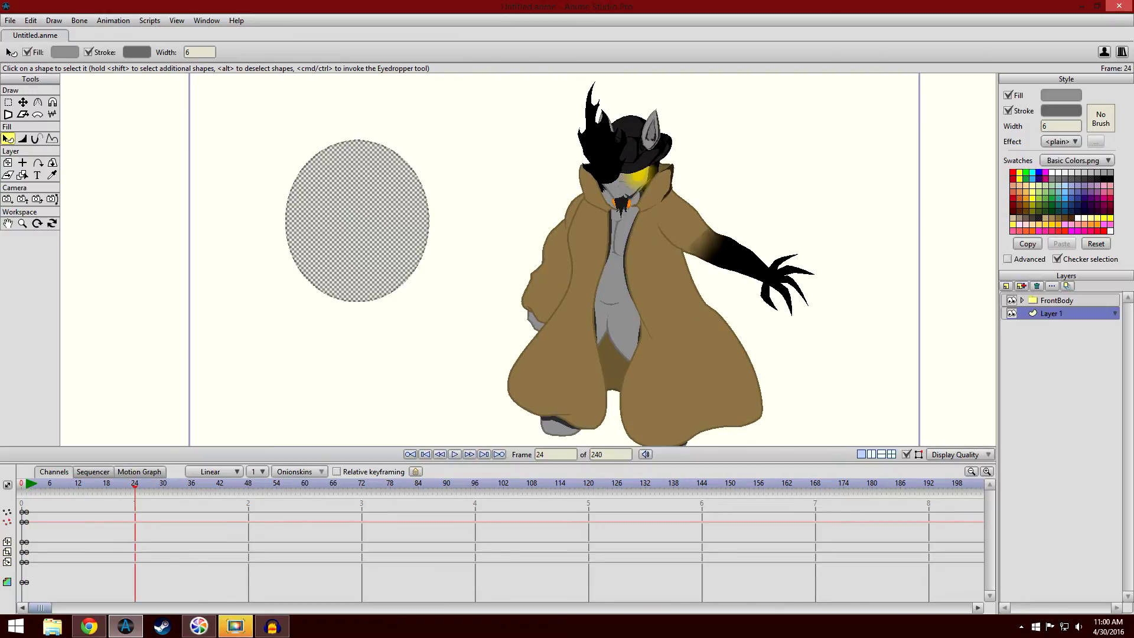
left_click(1060, 95)
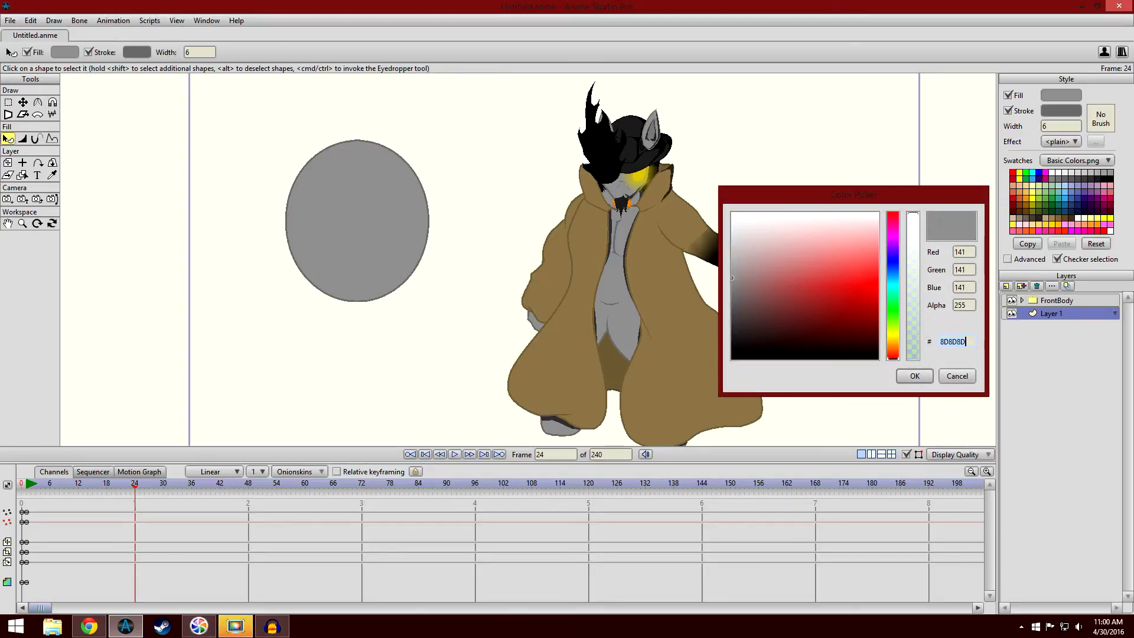
left_click(892, 305)
left_click_drag(860, 296, 851, 256)
key("BackSpace")
key("BackSpace")
type("D2")
key("BackSpace")
key("BackSpace")
type("B7")
key("ctrl+a")
type("58F2AB")
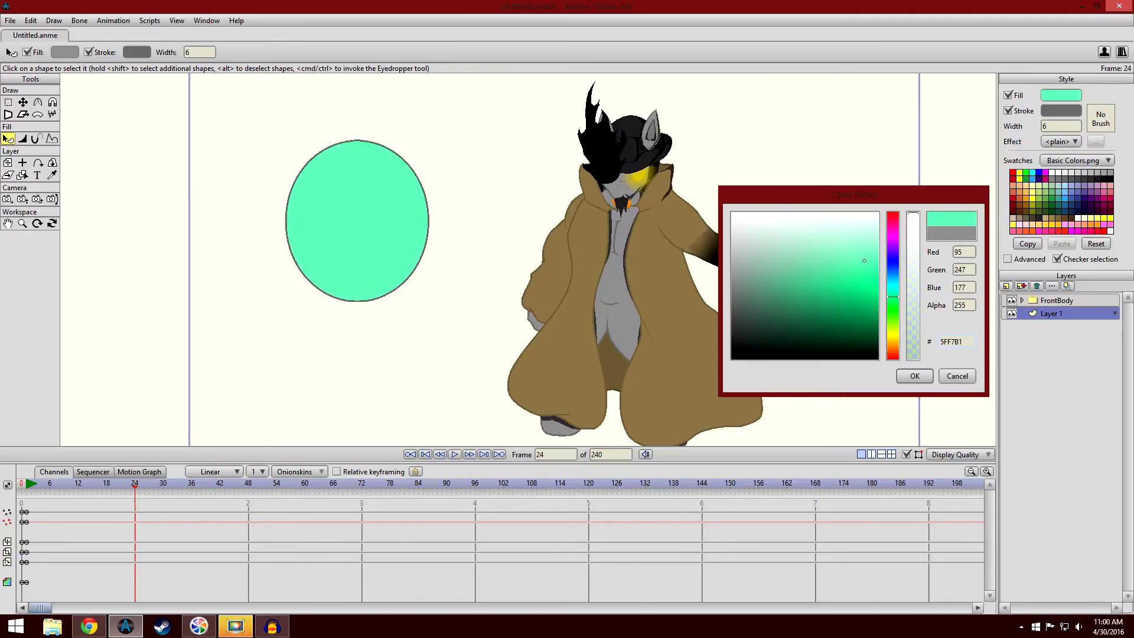
key("Return")
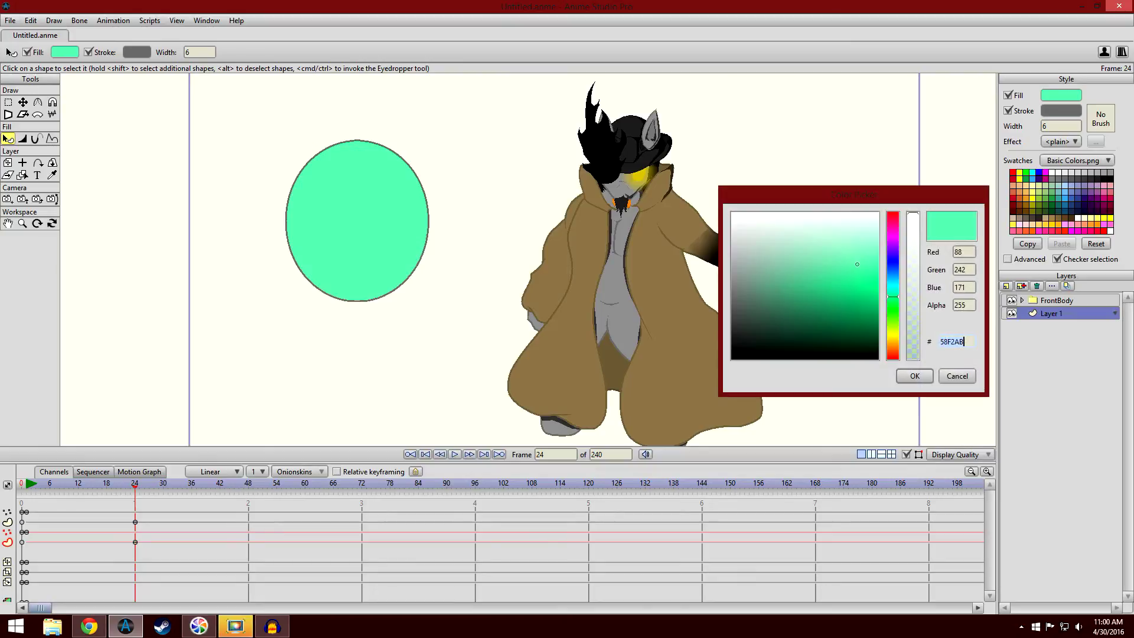
key("Return")
- Change the oval's stroke colour to the darker green 0FD57A at frame 24
left_click(1060, 111)
type("0FD57A")
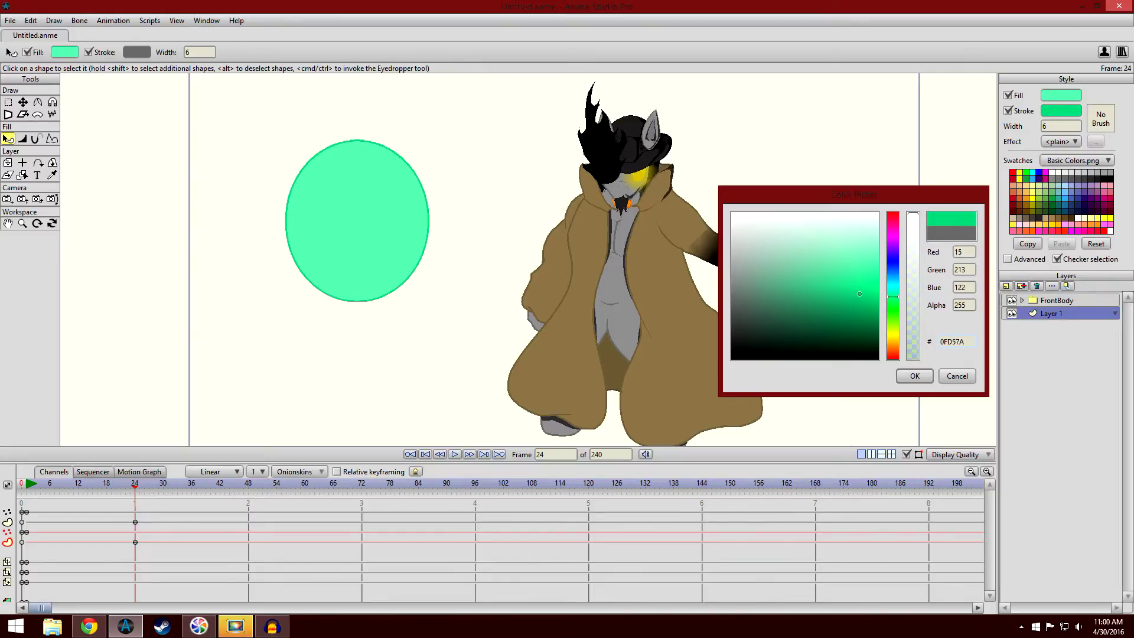
key("Return")
- Return to frame 0, set the oval's stroke width to 18 and deselect the shape
left_click(21, 484)
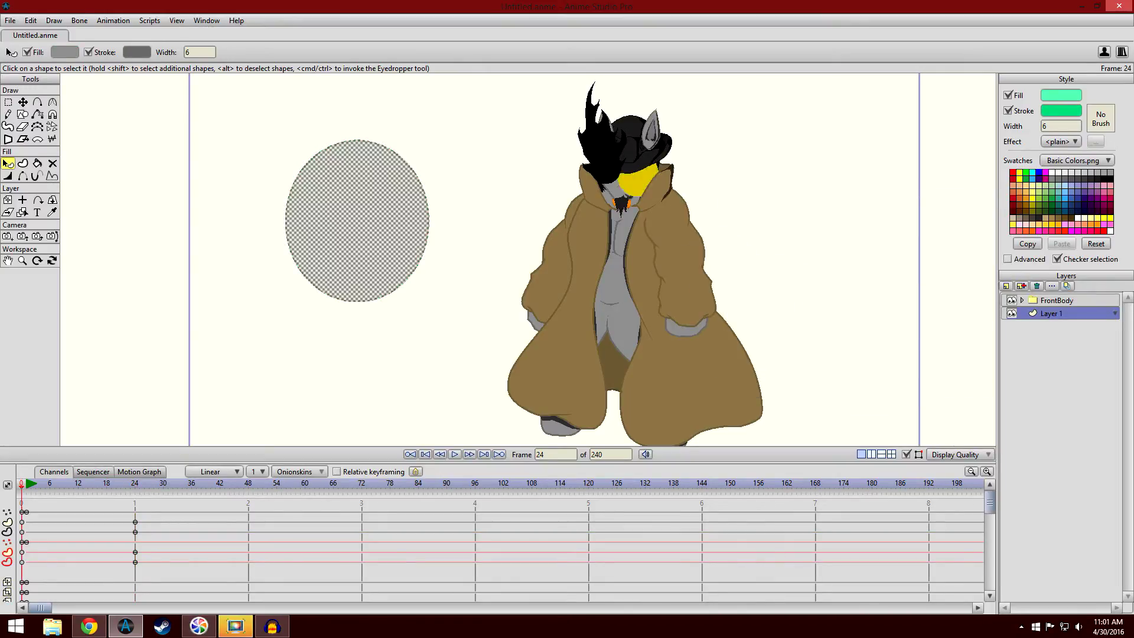
left_click(1043, 125)
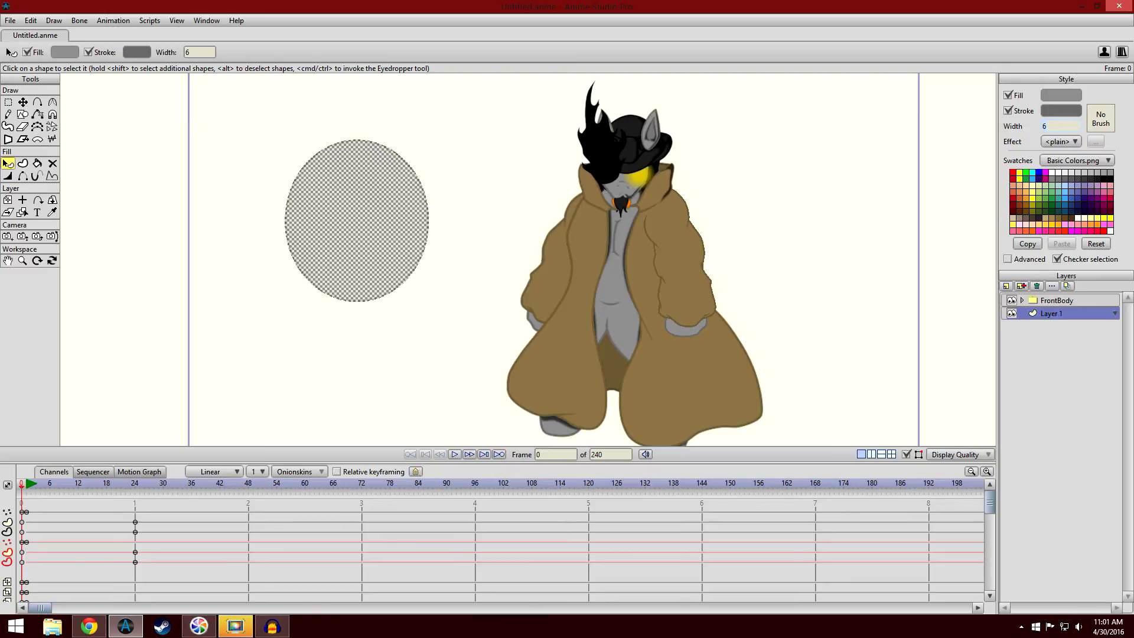
type("18")
key("Return")
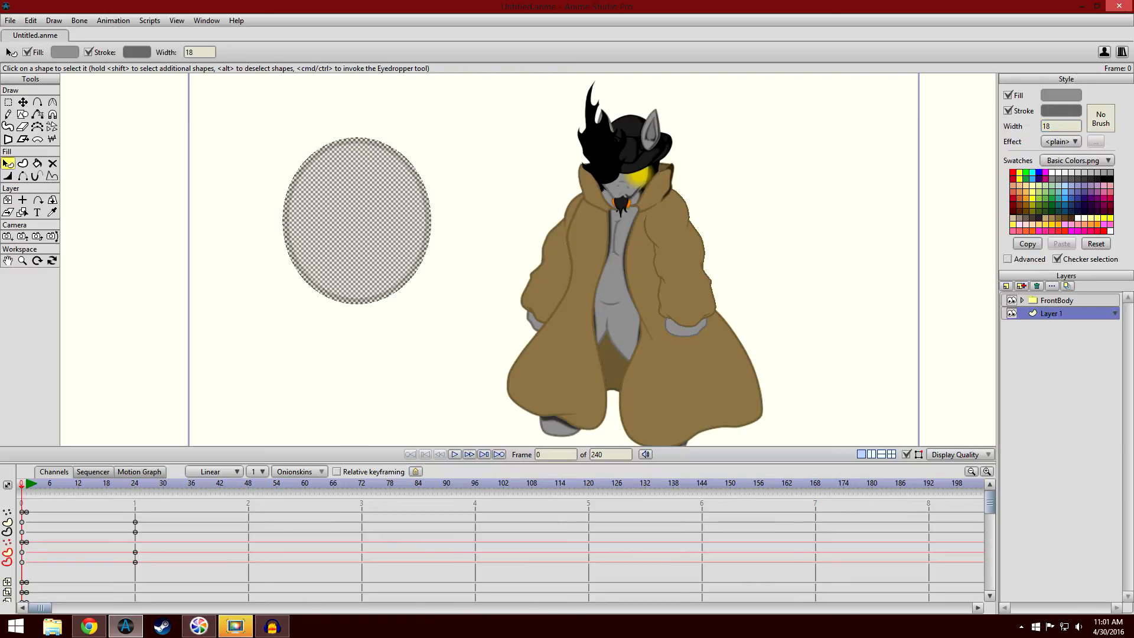
key("Return")
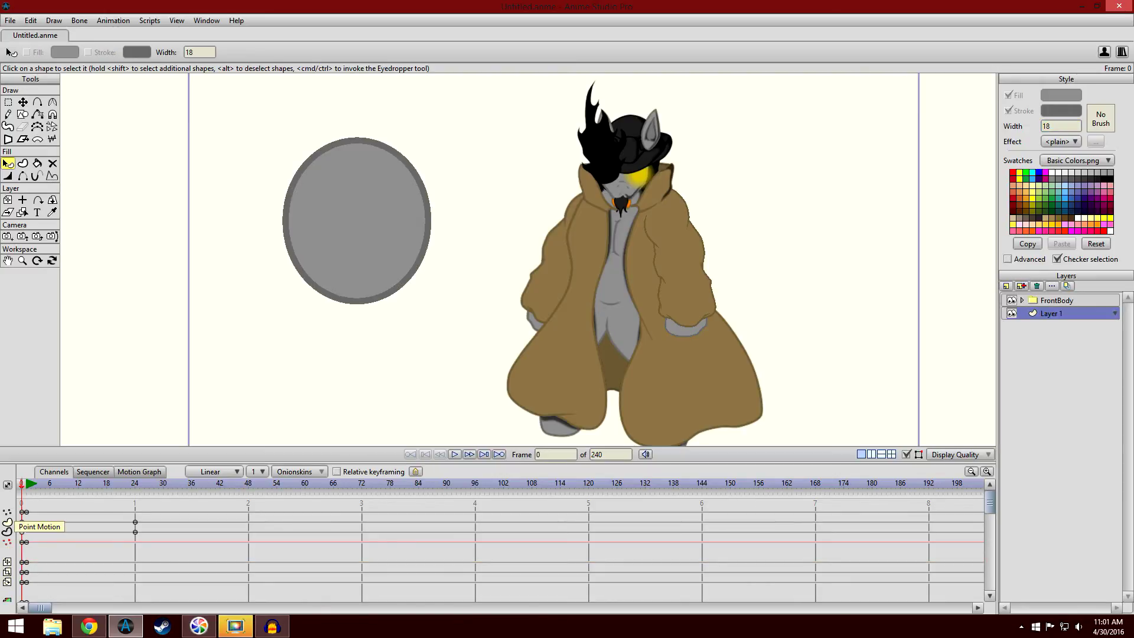
- Add keyframes on all of Layer 1's channels at frame 24
left_click(135, 483)
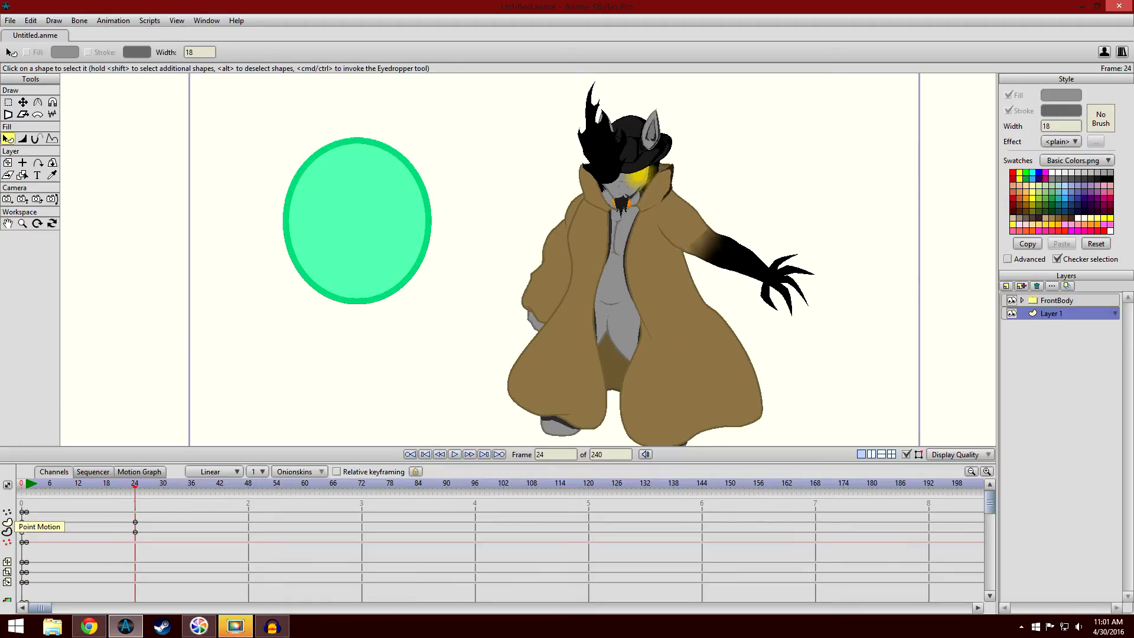
left_click_drag(236, 463, 236, 426)
left_click(113, 21)
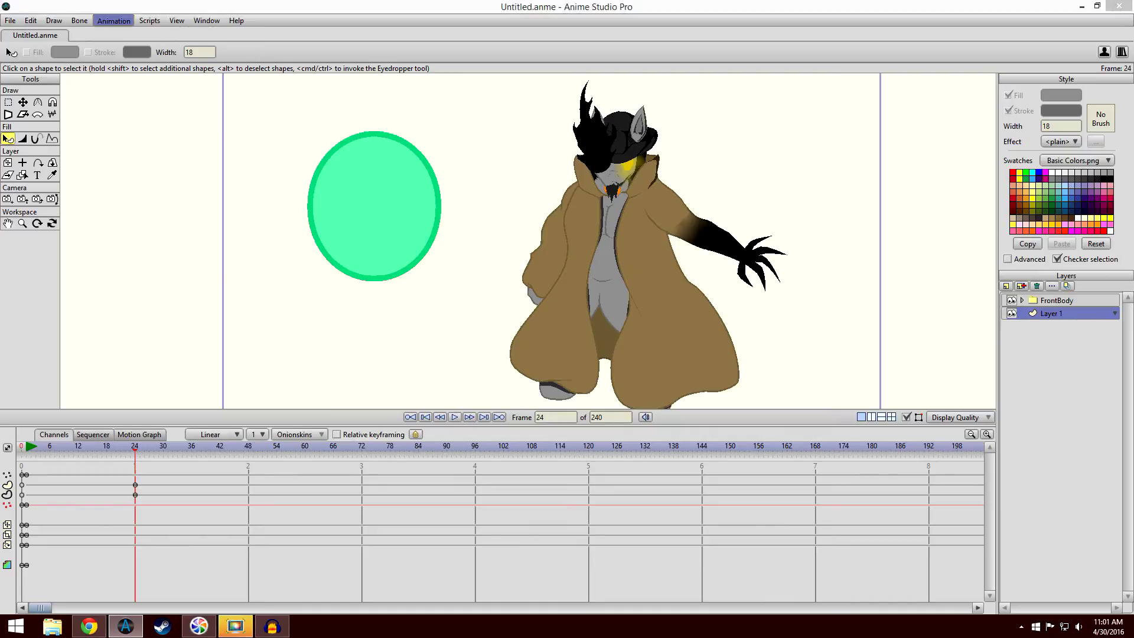
left_click(130, 150)
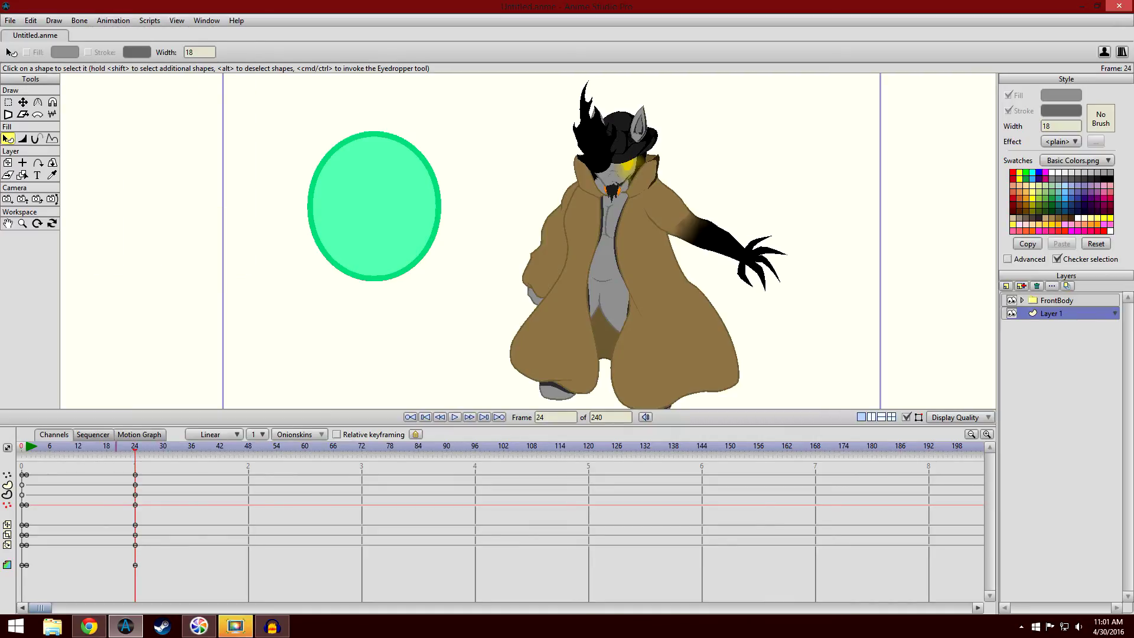
mouse_move(135, 446)
left_mouse_down()
mouse_move(27, 446)
mouse_move(116, 447)
left_mouse_up()
- Reduce the timeline area and set the oval's fill colour at frame 24 to bright green 00EA11
left_click_drag(354, 426, 355, 551)
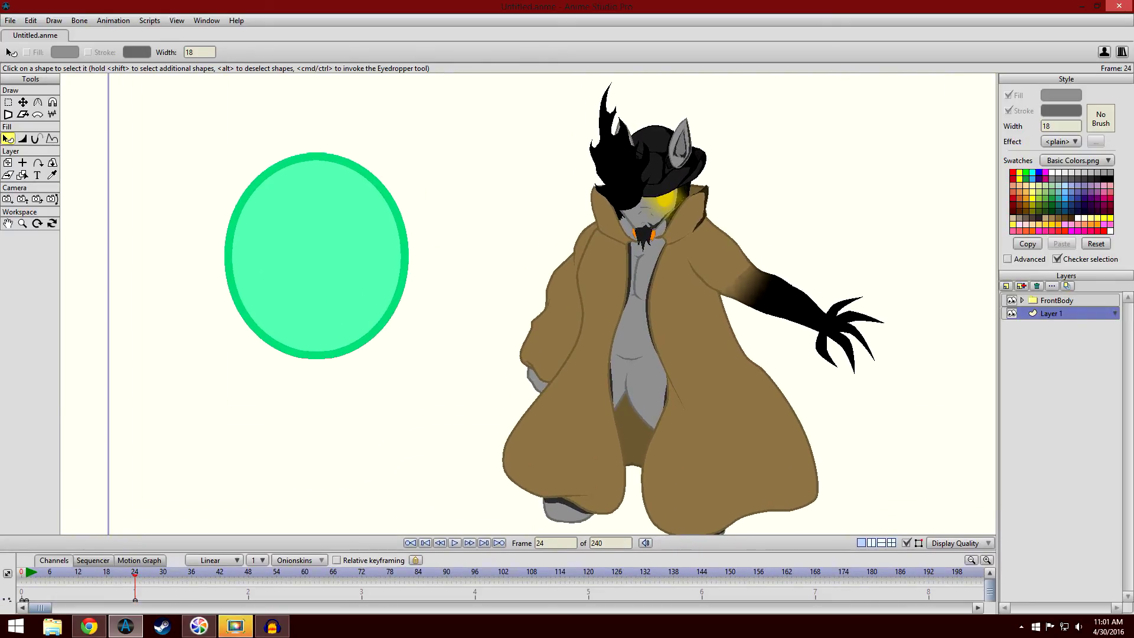
left_click(333, 260)
left_click(1061, 95)
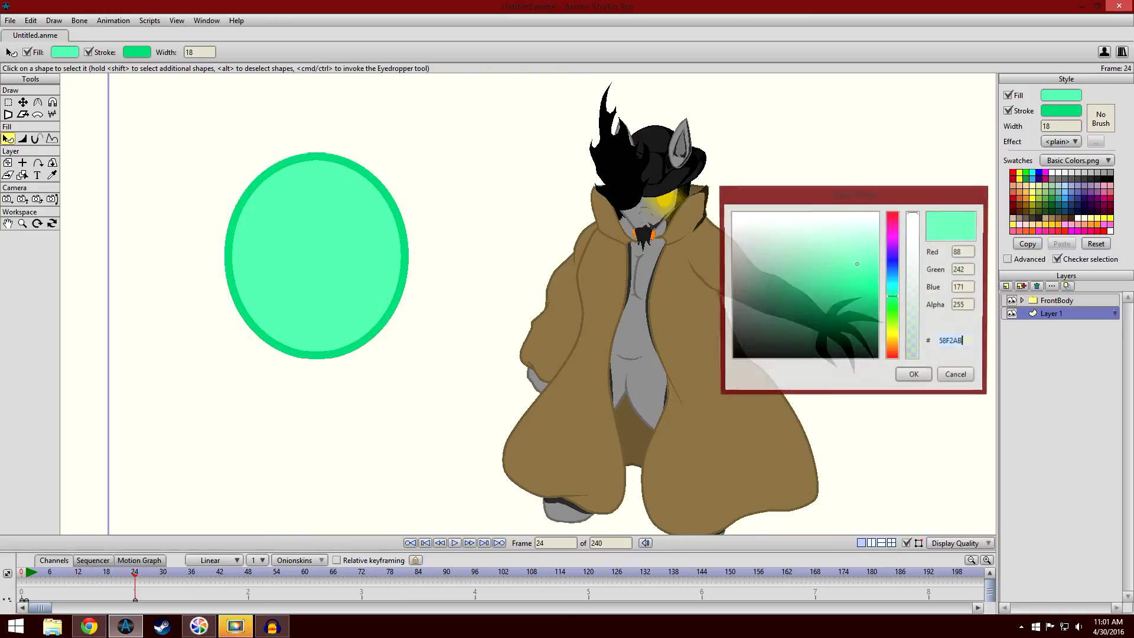
mouse_move(893, 296)
left_mouse_down()
mouse_move(893, 307)
mouse_move(878, 292)
left_mouse_up()
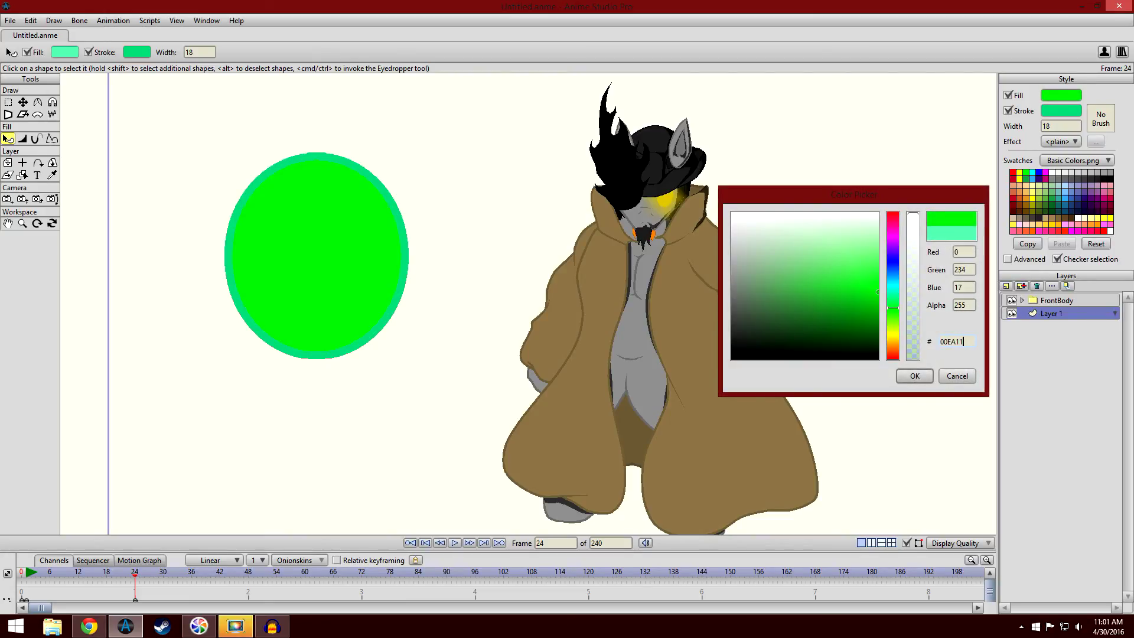
- Set the oval's stroke at frame 24 to a darker shade of 00EA11, deselect it and scrub back to frame 0
type("0FD57A")
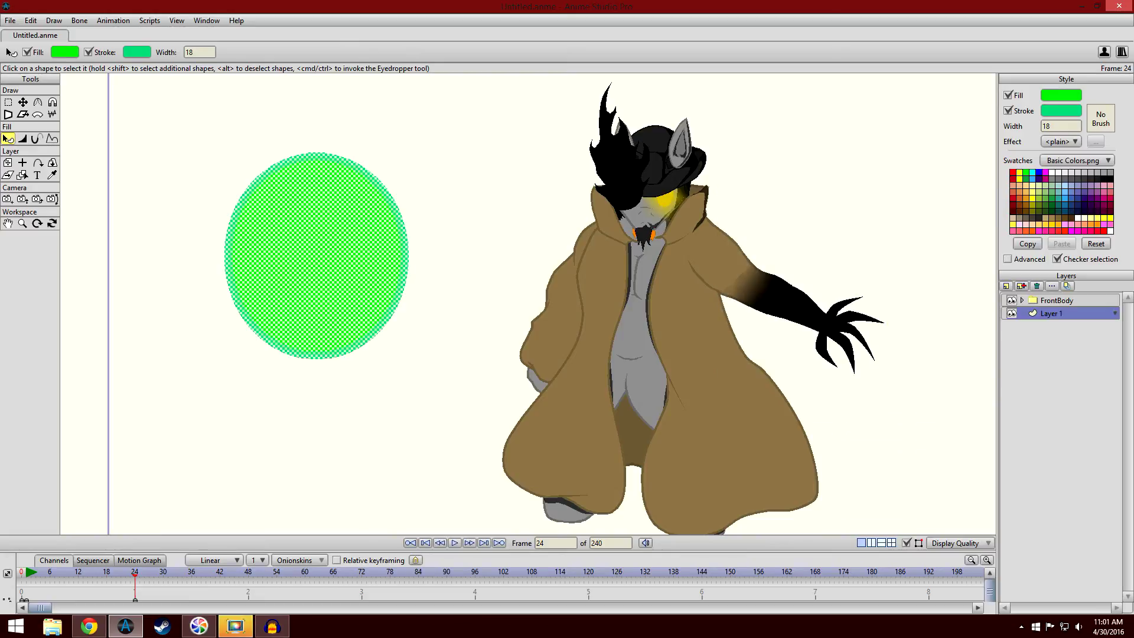
type("00EA11")
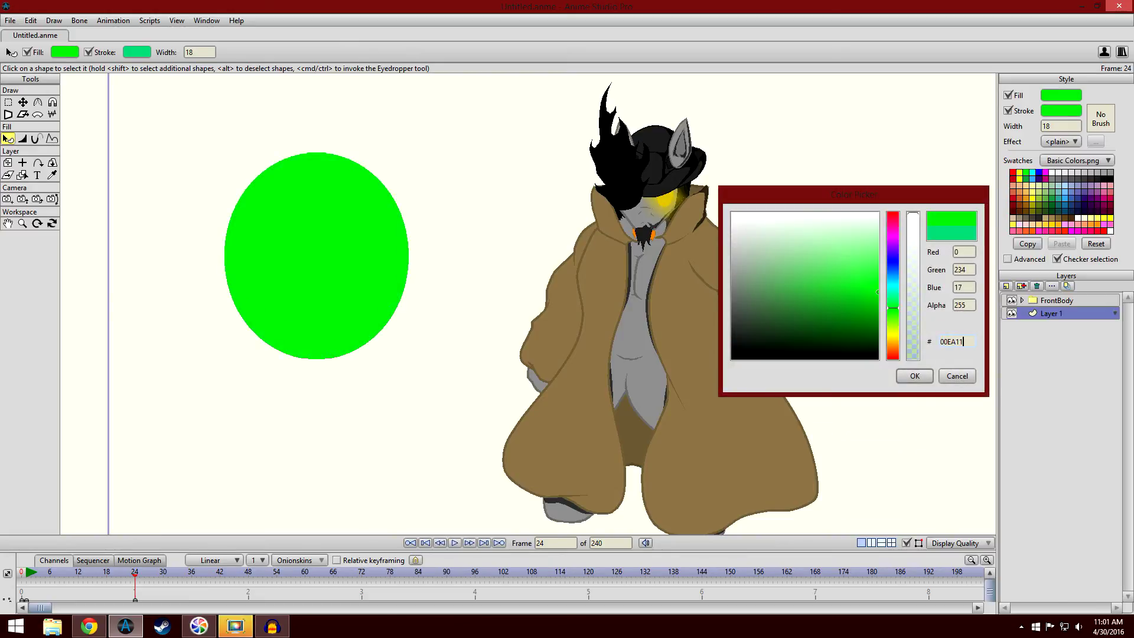
left_click_drag(878, 291, 878, 309)
key("Return")
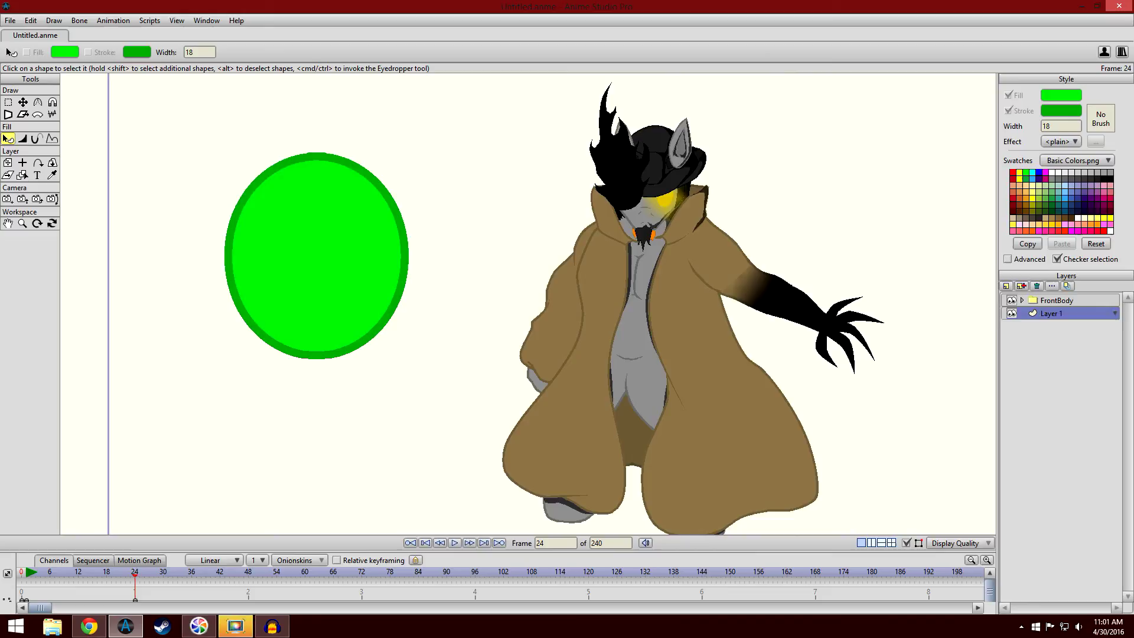
mouse_move(135, 572)
left_mouse_down()
mouse_move(26, 572)
mouse_move(148, 572)
mouse_move(22, 572)
left_mouse_up()
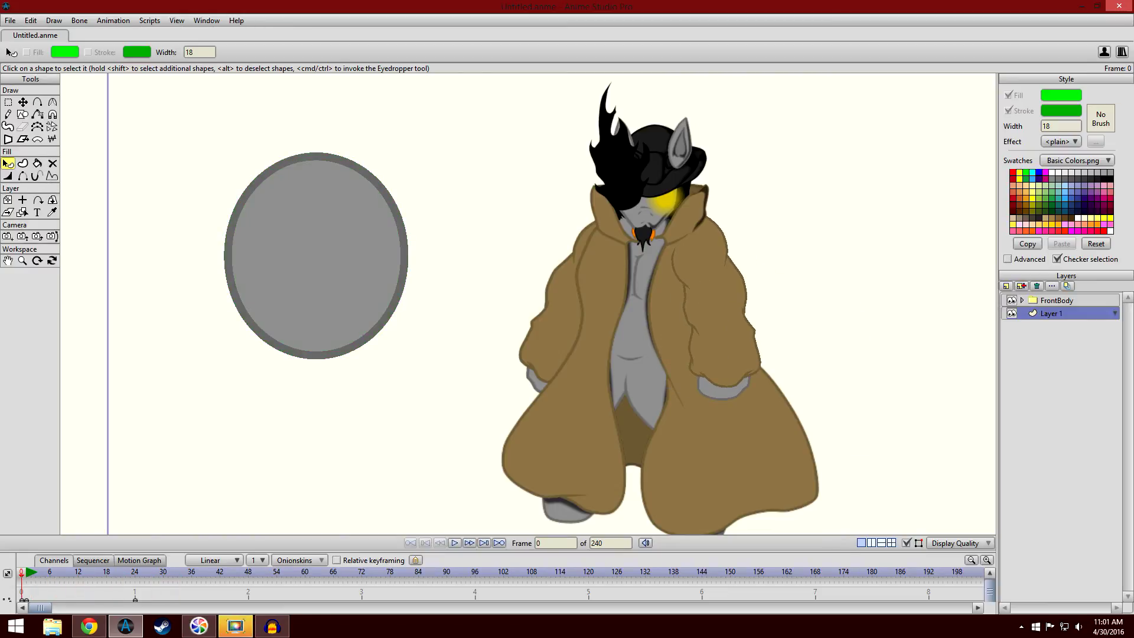